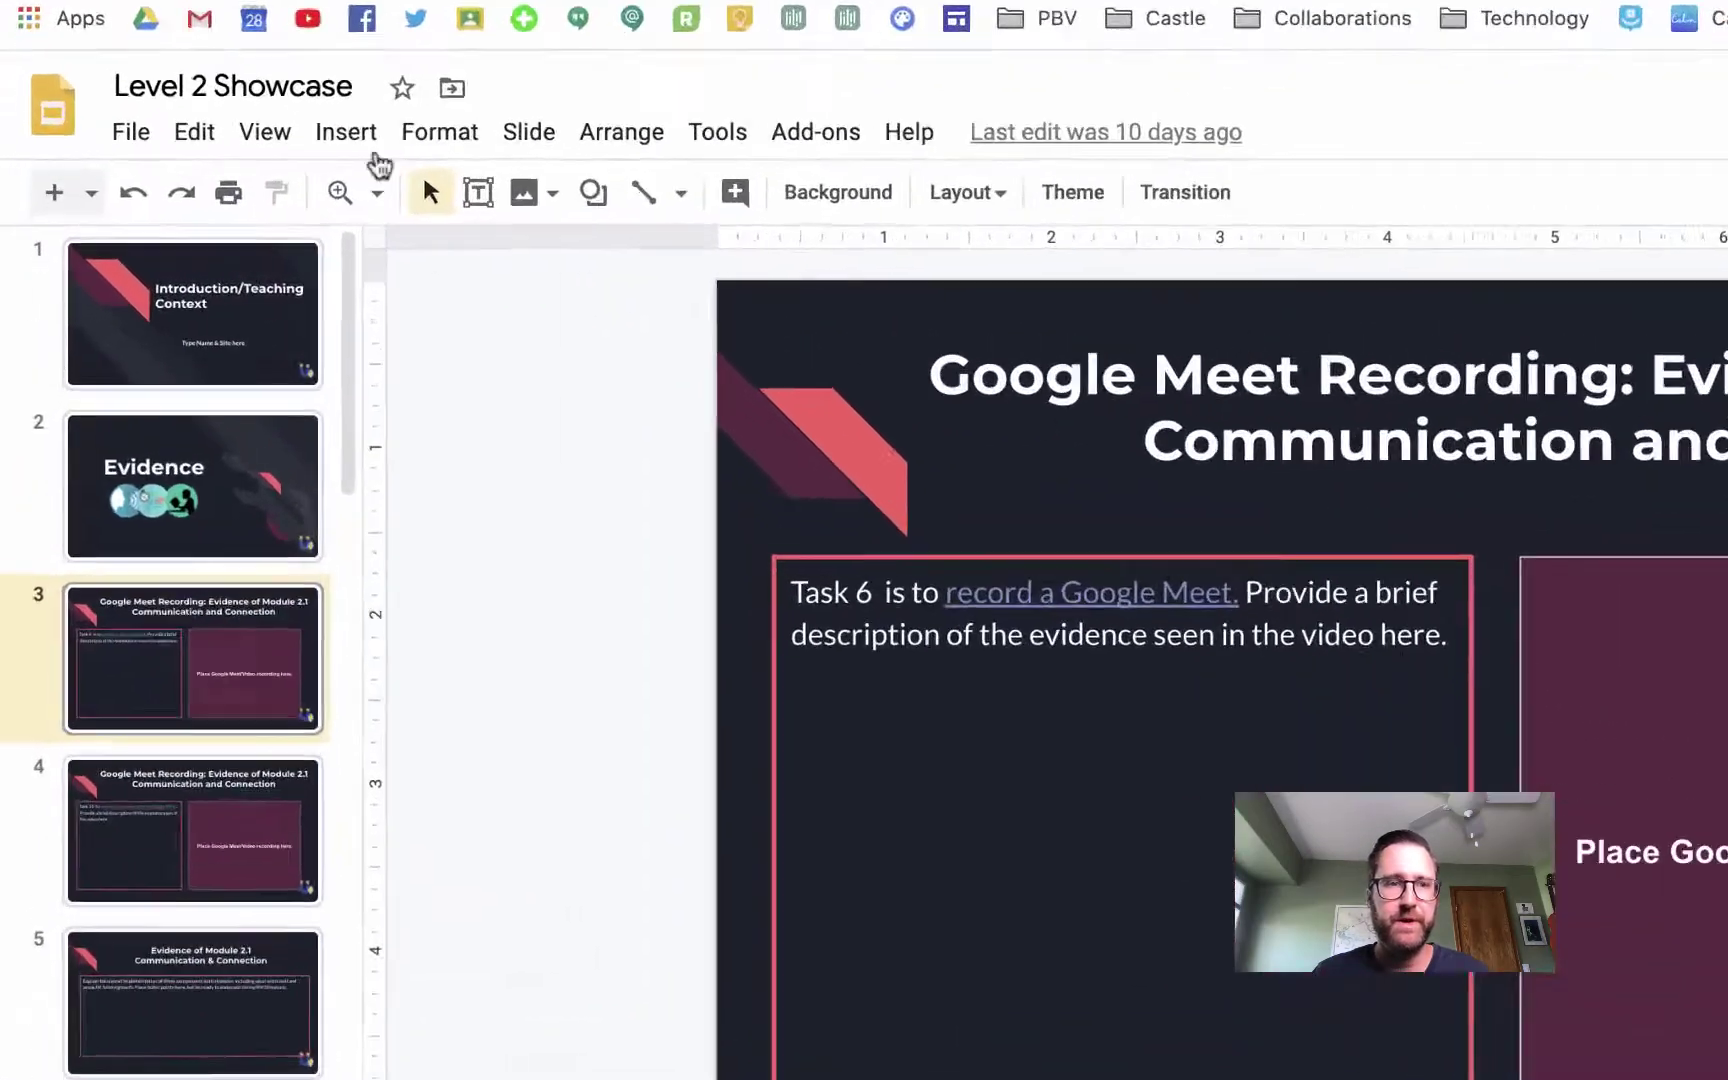
# Step: Insert the '2.1 Task 10' Google Drive video onto slide 3
pyautogui.click(216, 188)
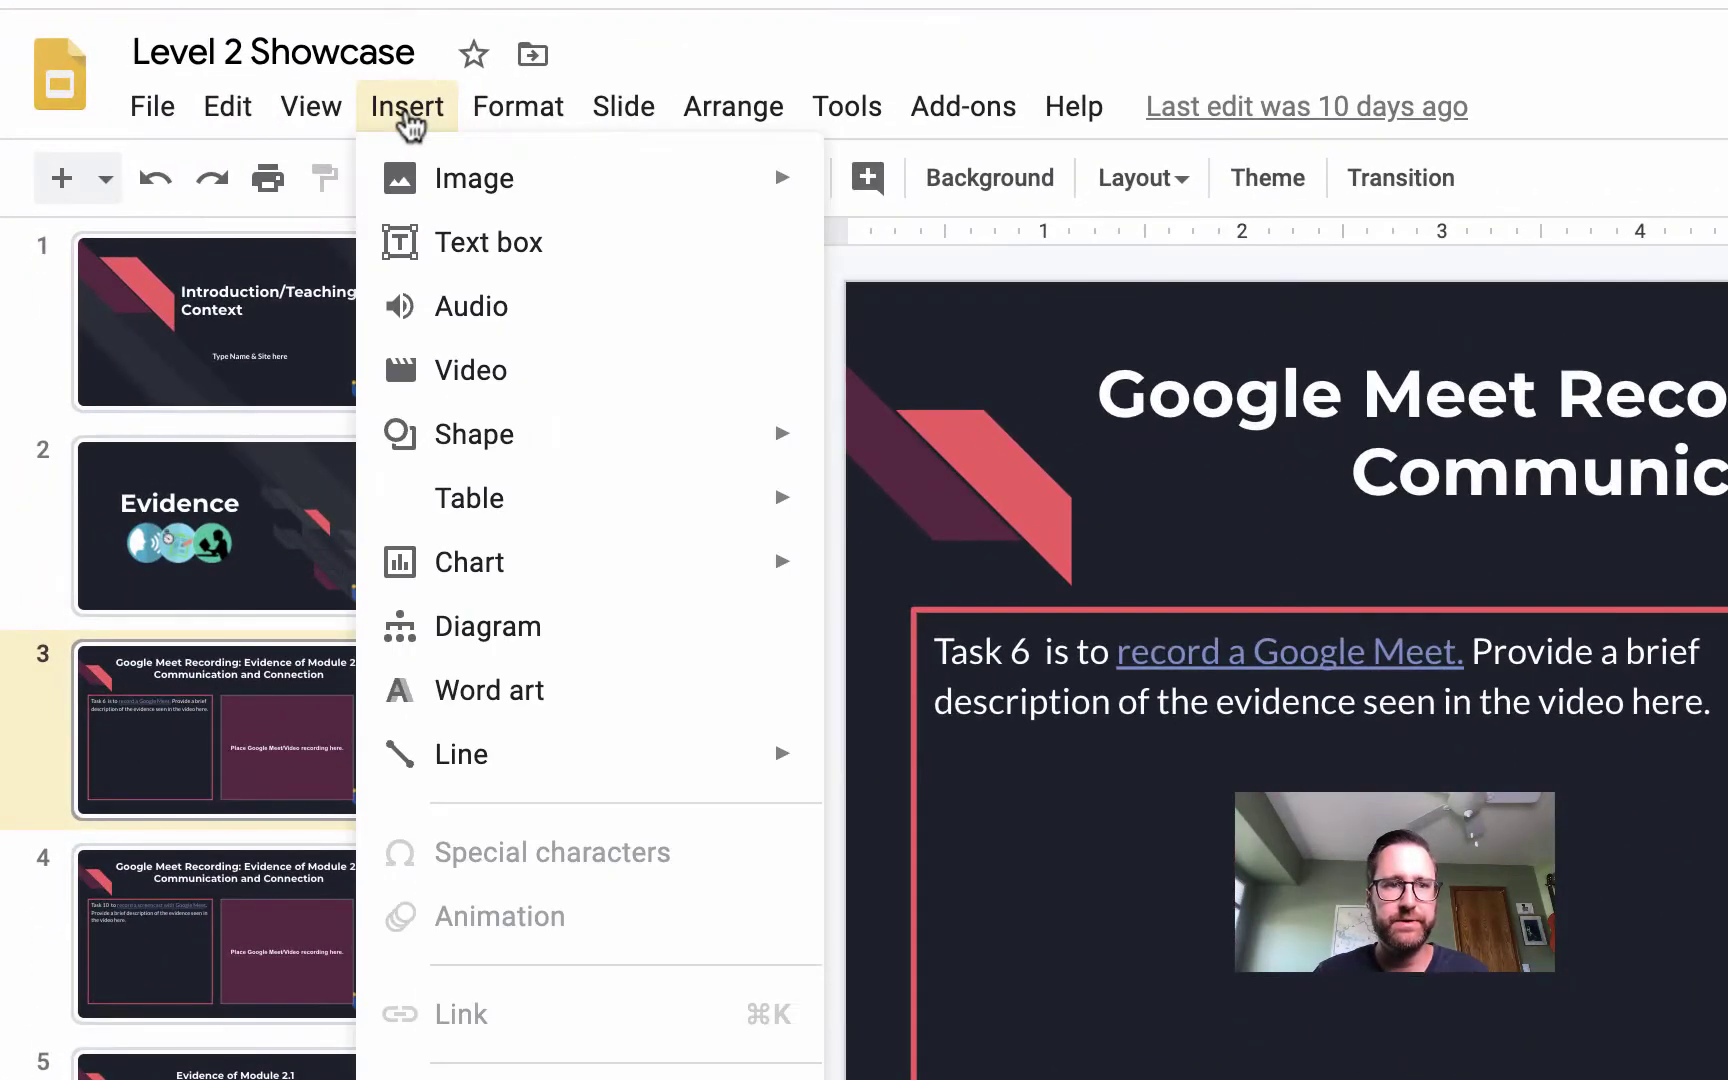
pyautogui.click(503, 367)
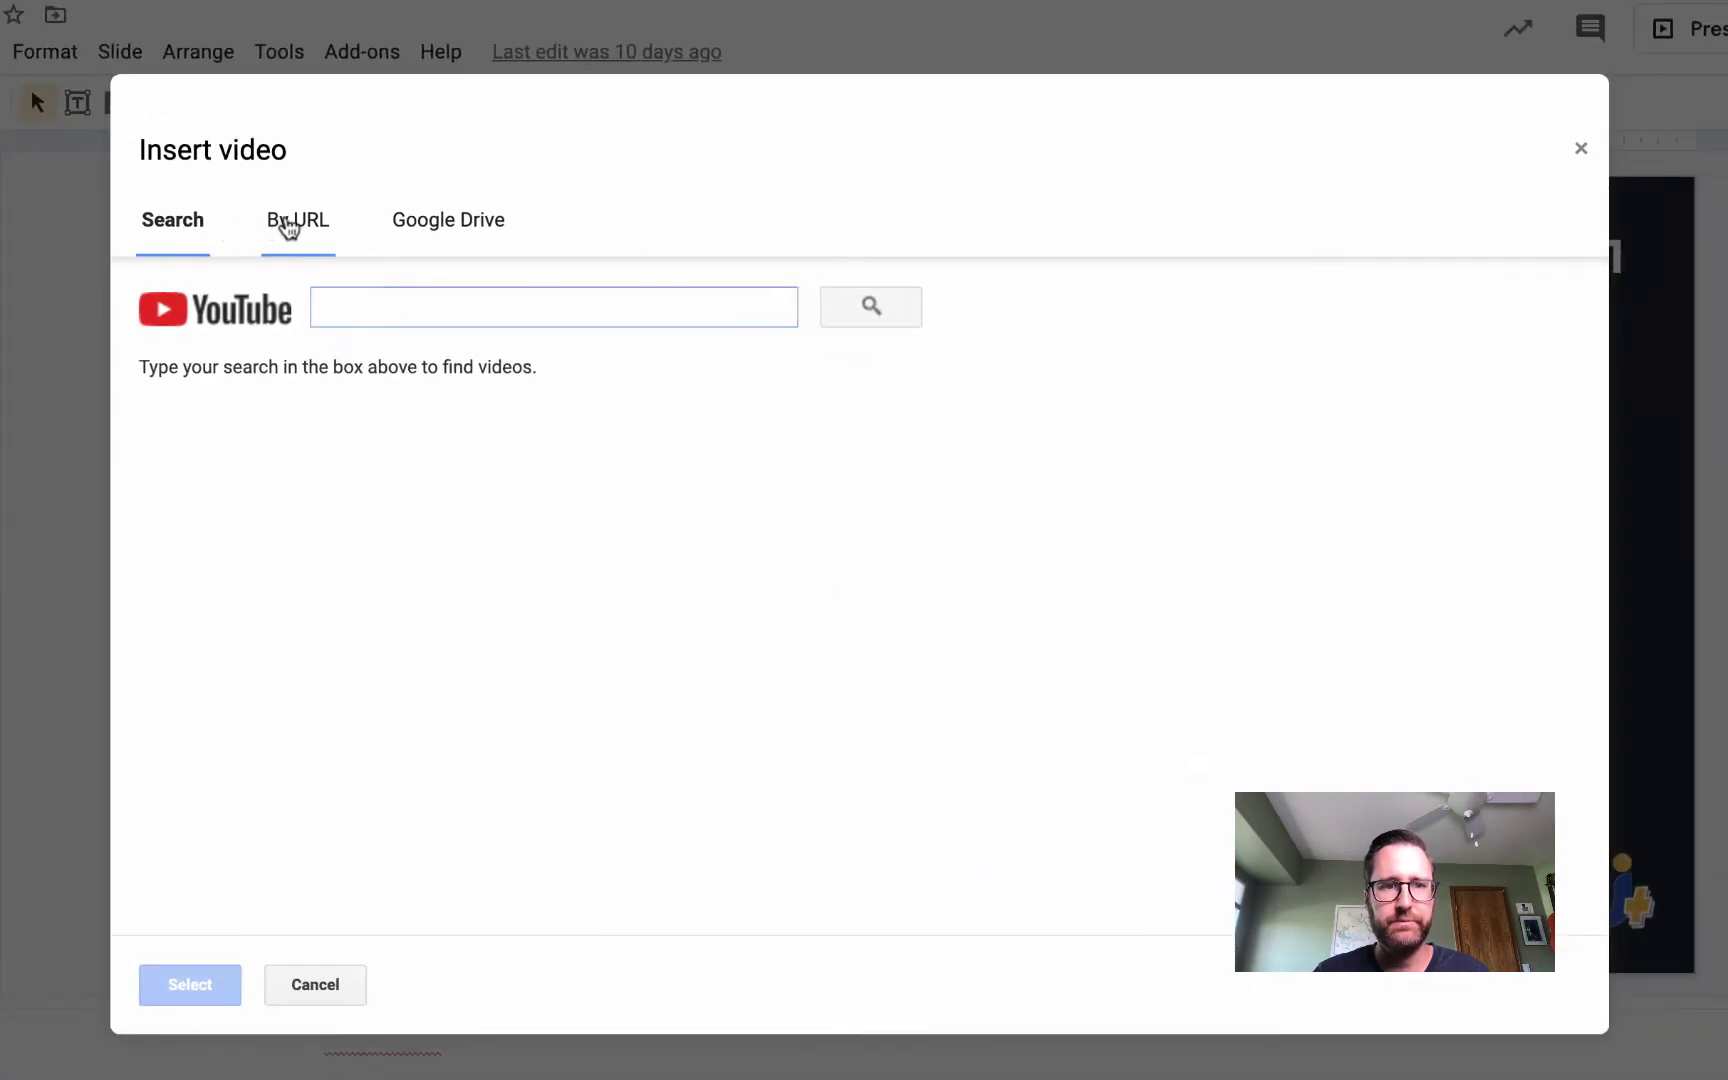
pyautogui.click(286, 226)
pyautogui.click(483, 224)
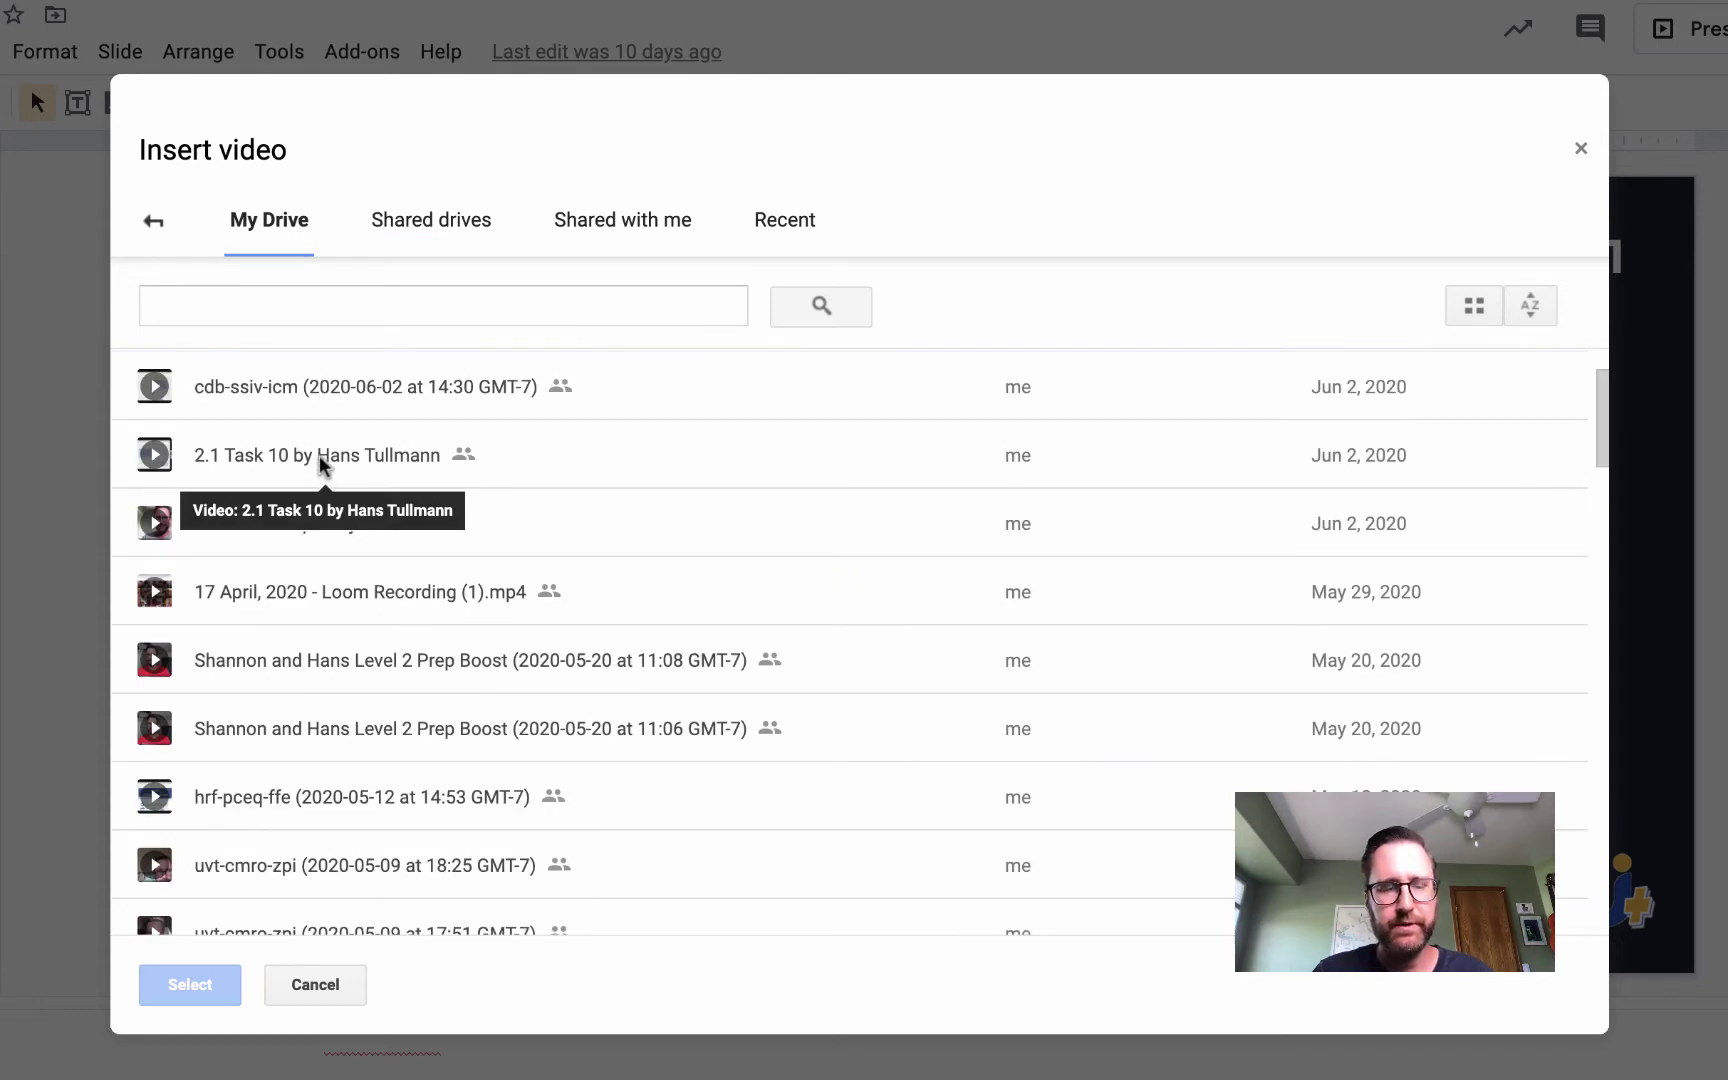
pyautogui.click(320, 459)
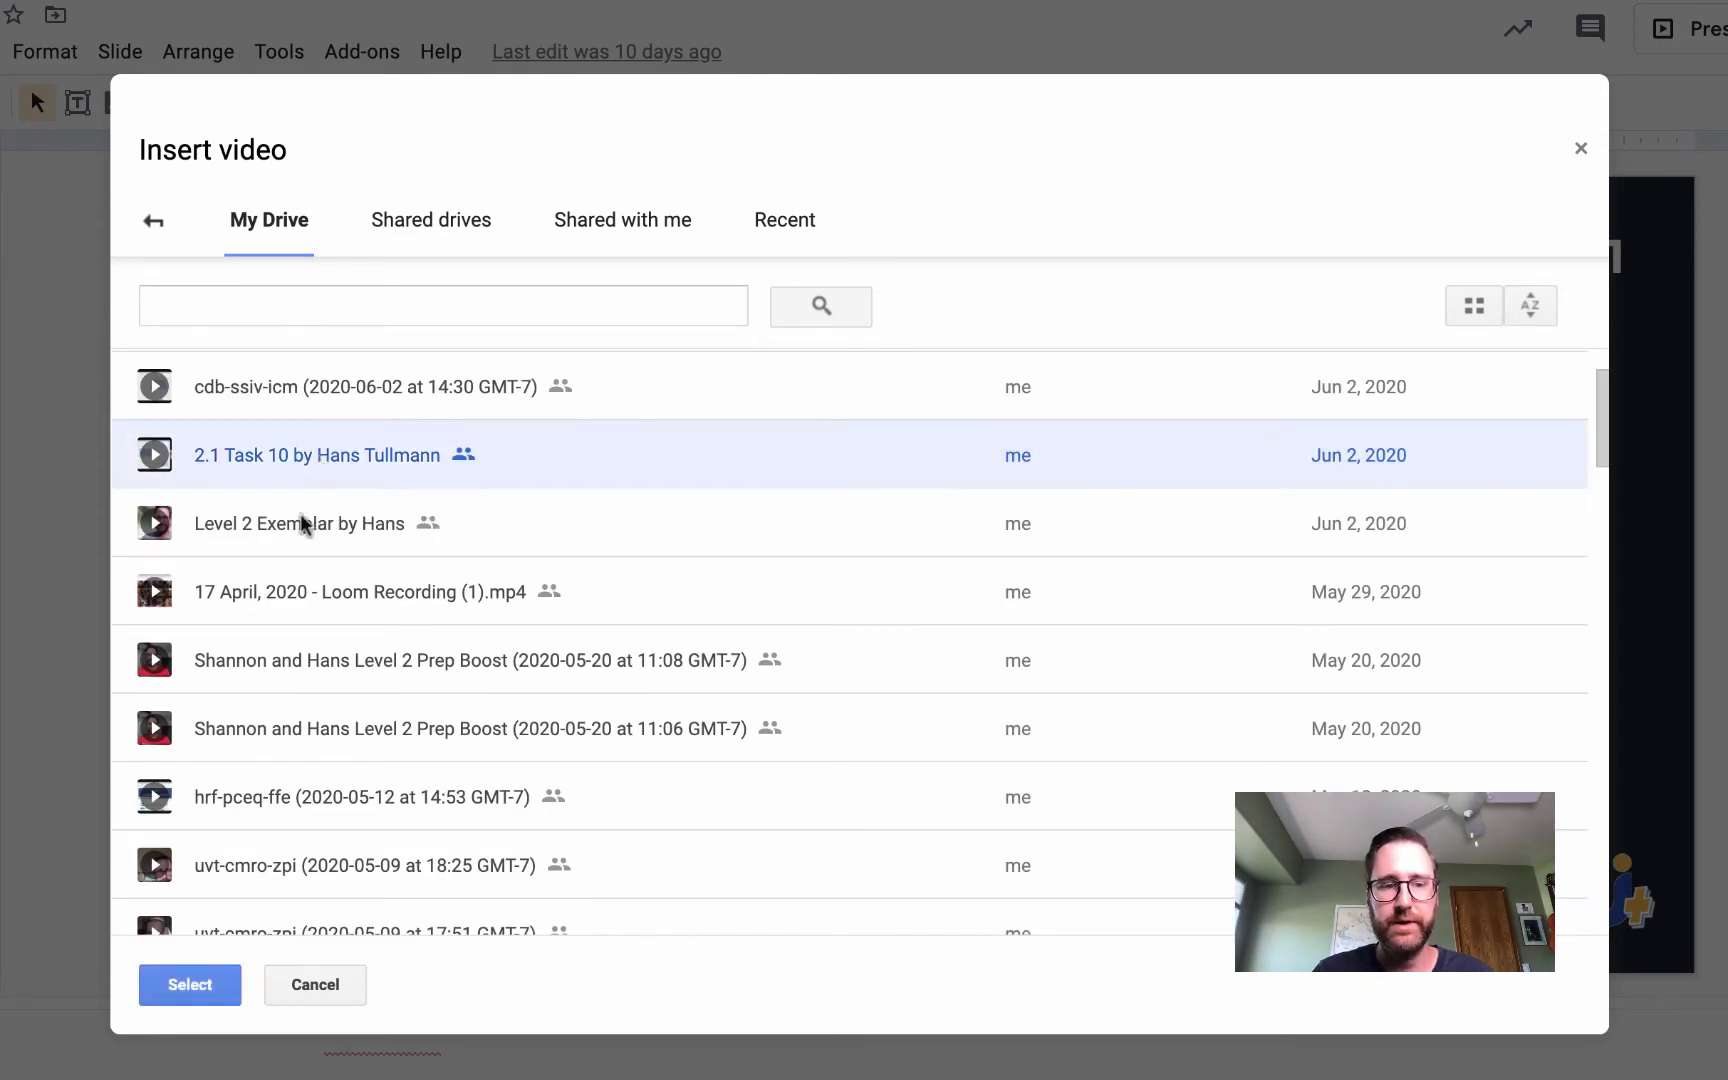
pyautogui.click(180, 990)
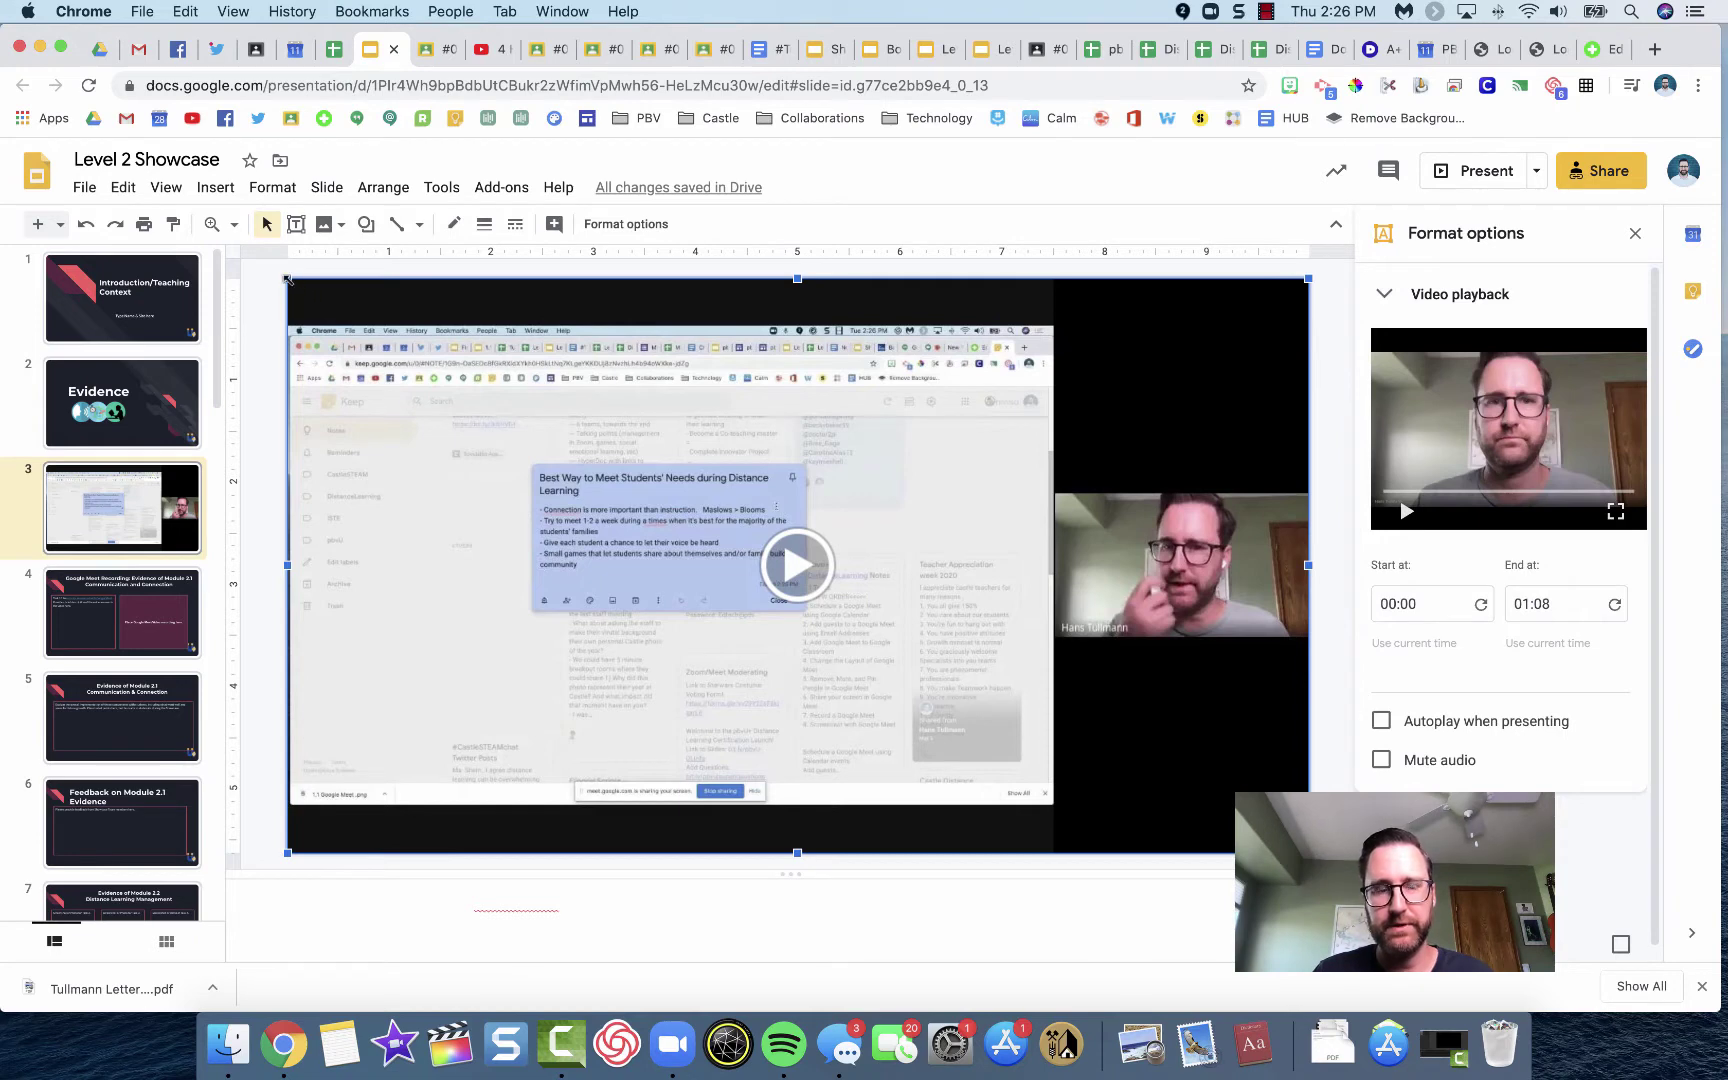
# Step: Shrink the Task 10 video and centre it in the 'Place Google Meet/Video recording here' box
pyautogui.moveTo(287, 279); pyautogui.dragTo(901, 603)
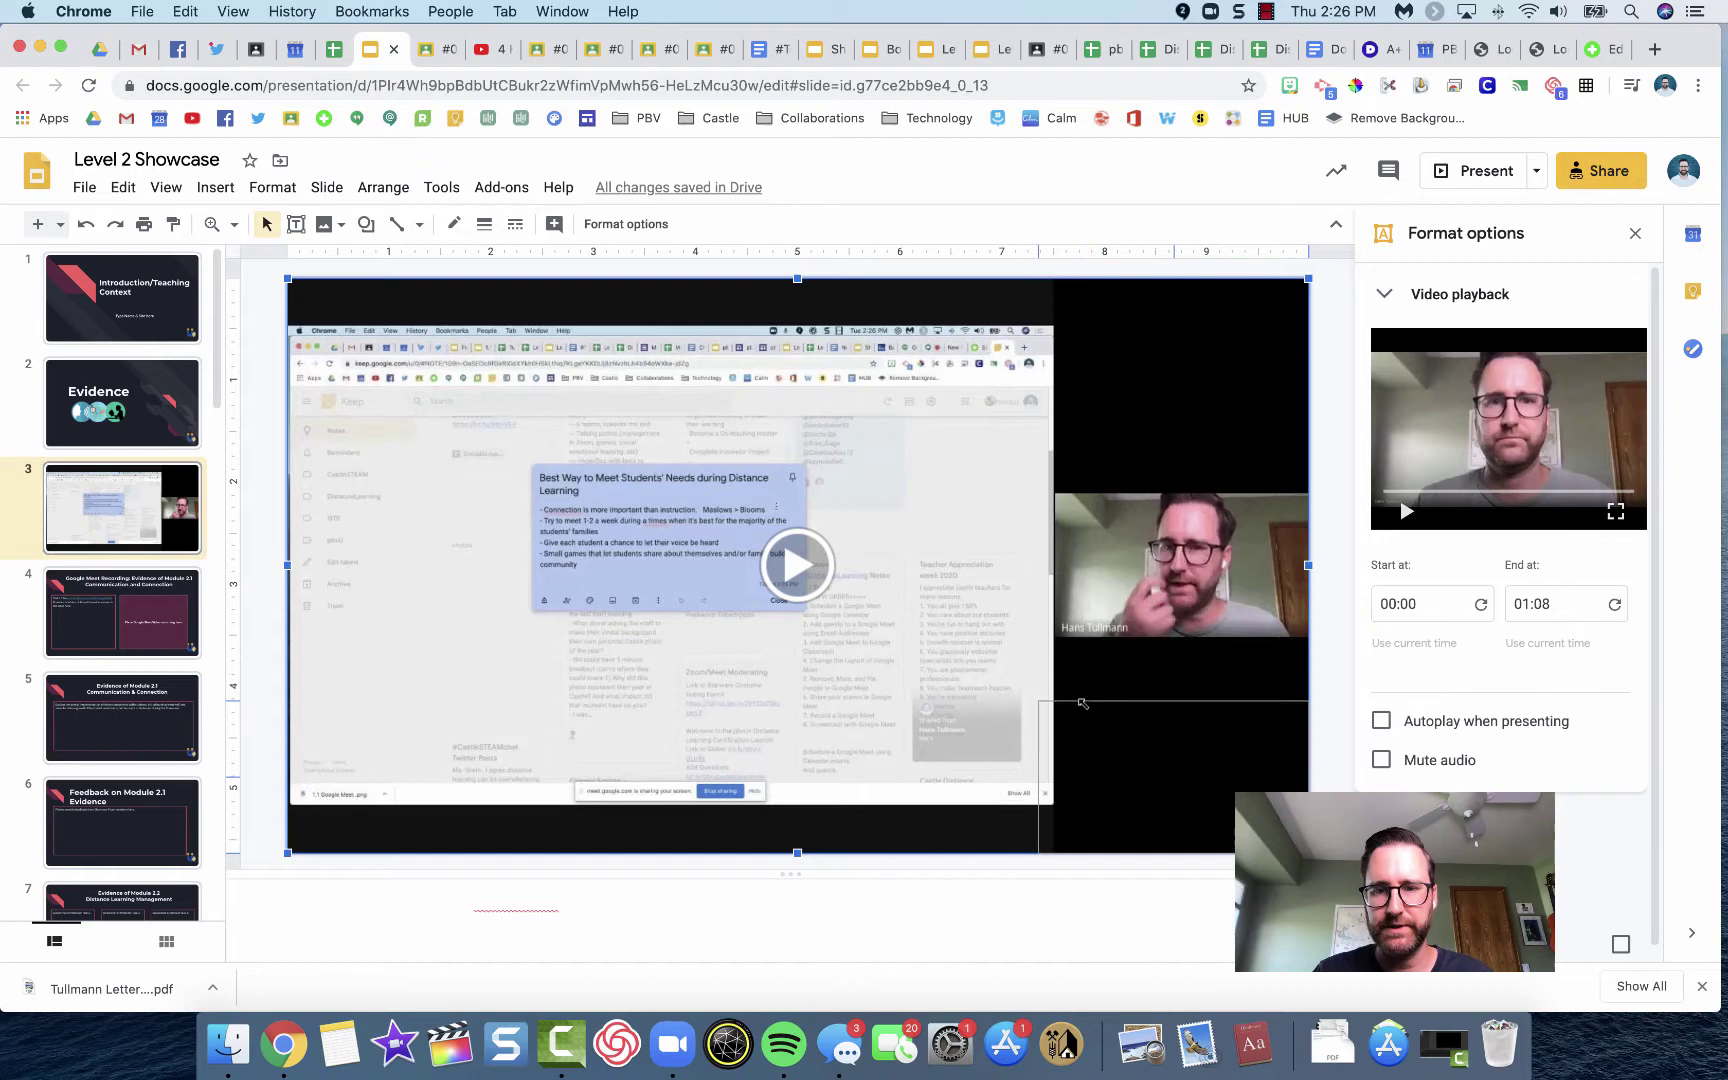
pyautogui.moveTo(902, 602); pyautogui.dragTo(1053, 708)
pyautogui.moveTo(1141, 780); pyautogui.dragTo(885, 523)
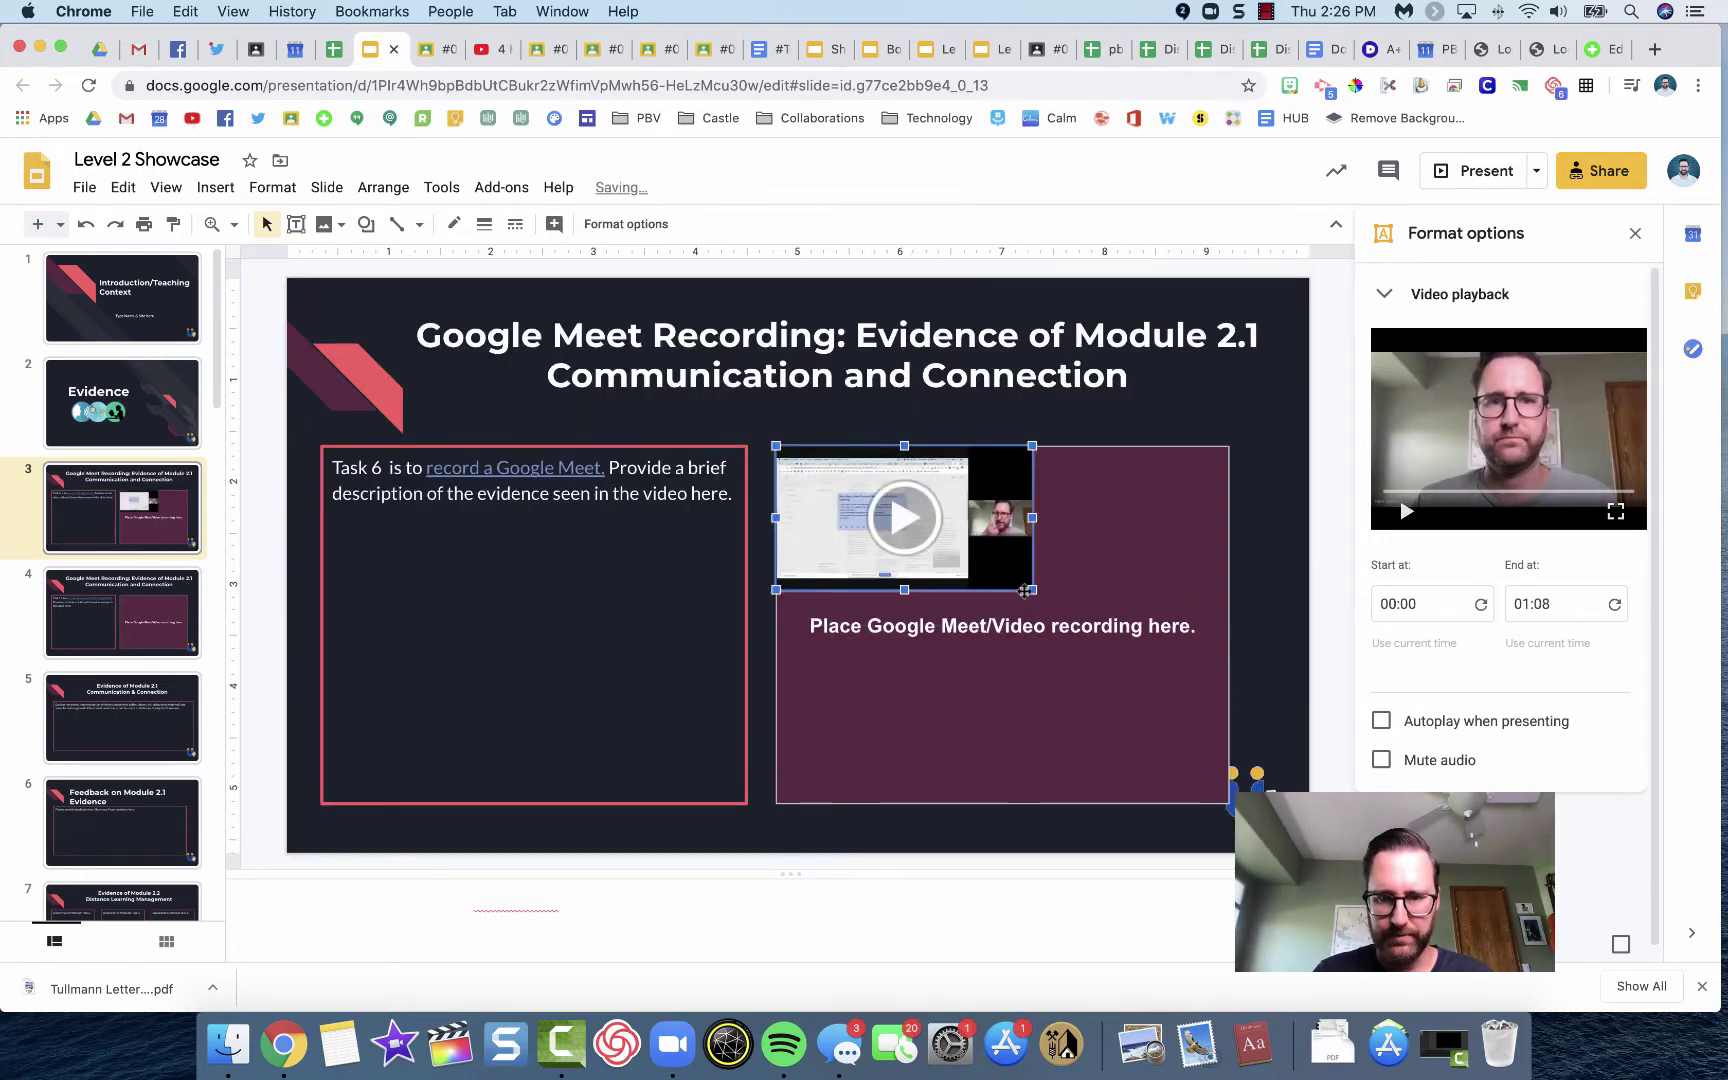
pyautogui.moveTo(1199, 706); pyautogui.dragTo(1229, 701)
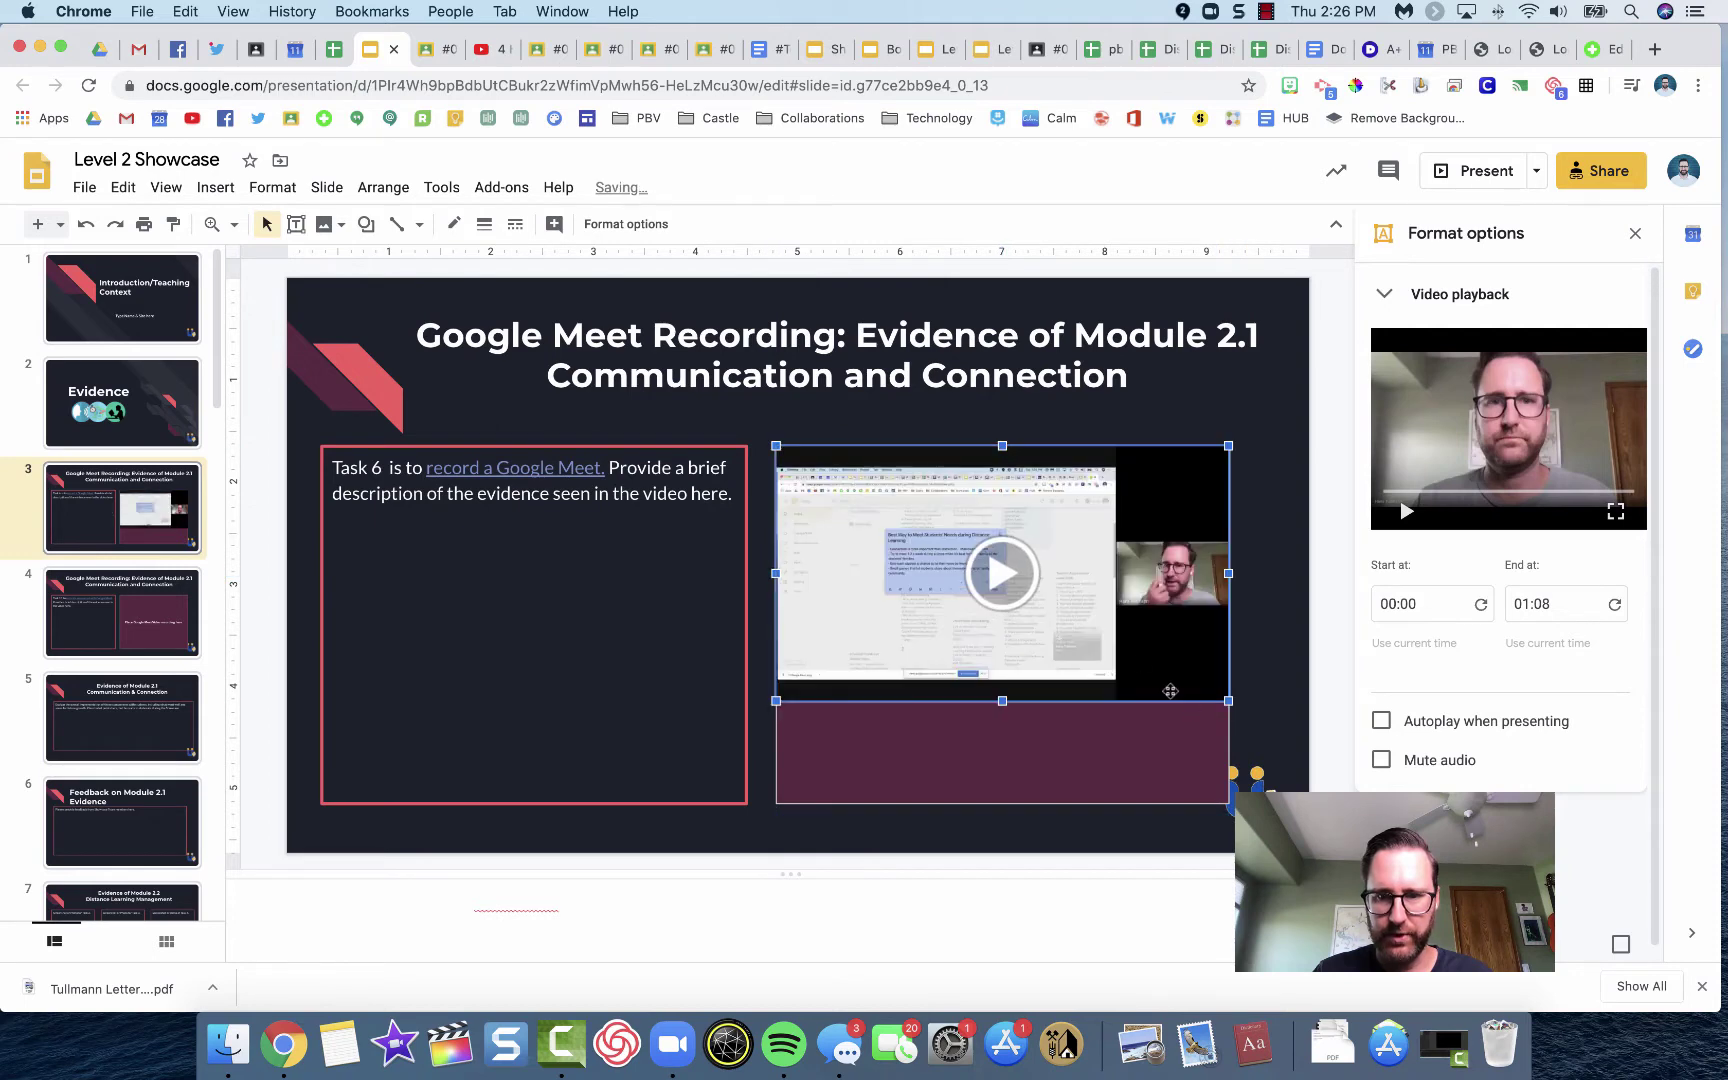
pyautogui.moveTo(1114, 683); pyautogui.dragTo(1114, 684)
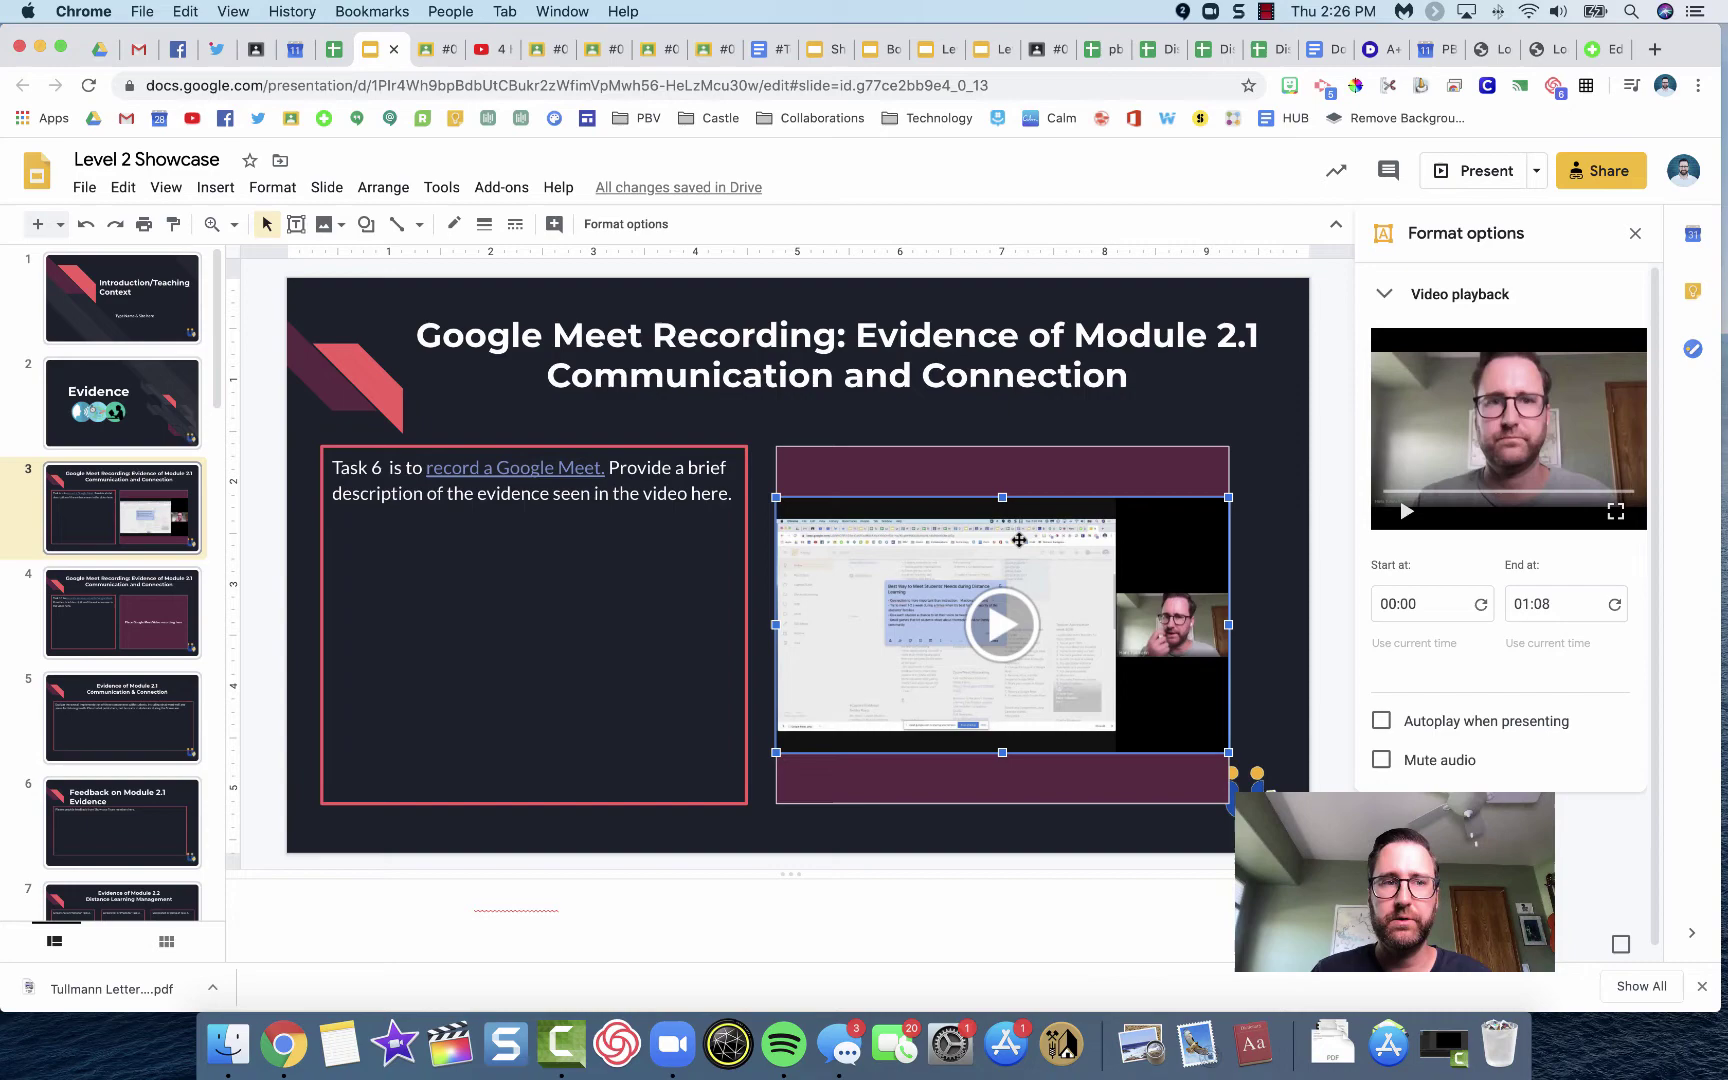
# Step: In Drive, select the '2.1 Task 10' video in the Meet Recordings folder under My Drive
pyautogui.click(103, 57)
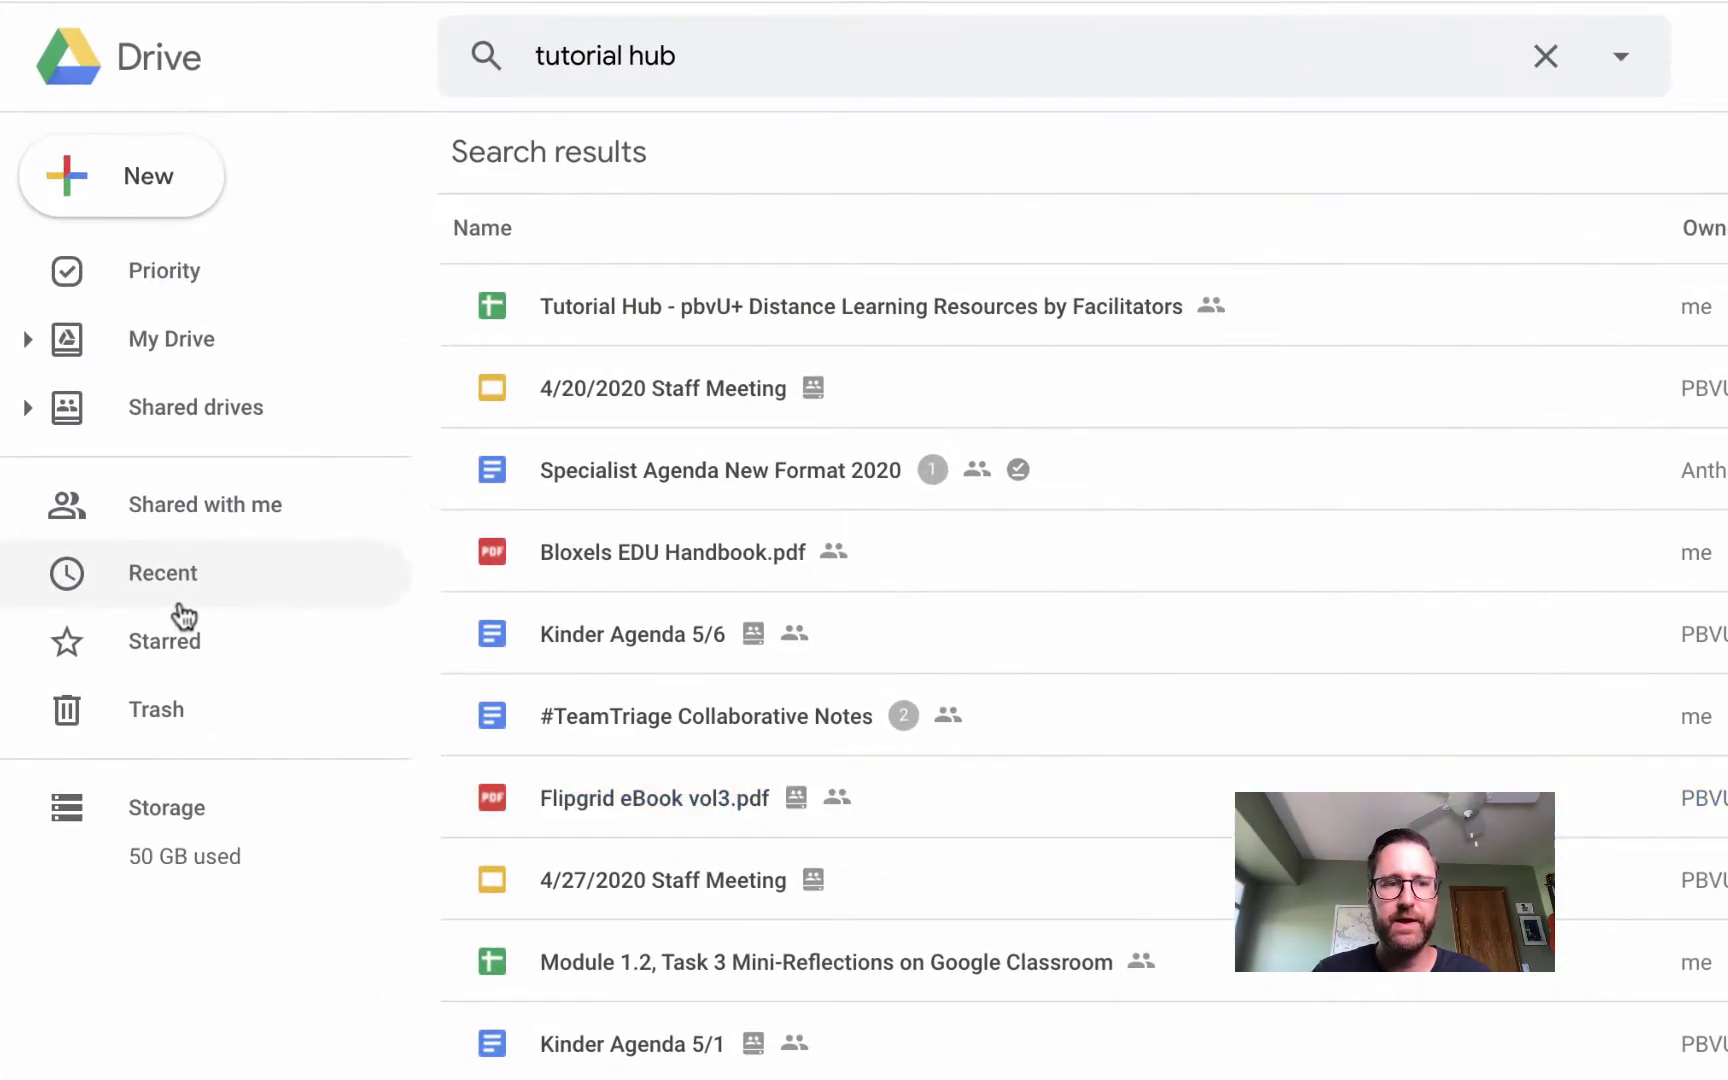
pyautogui.click(179, 603)
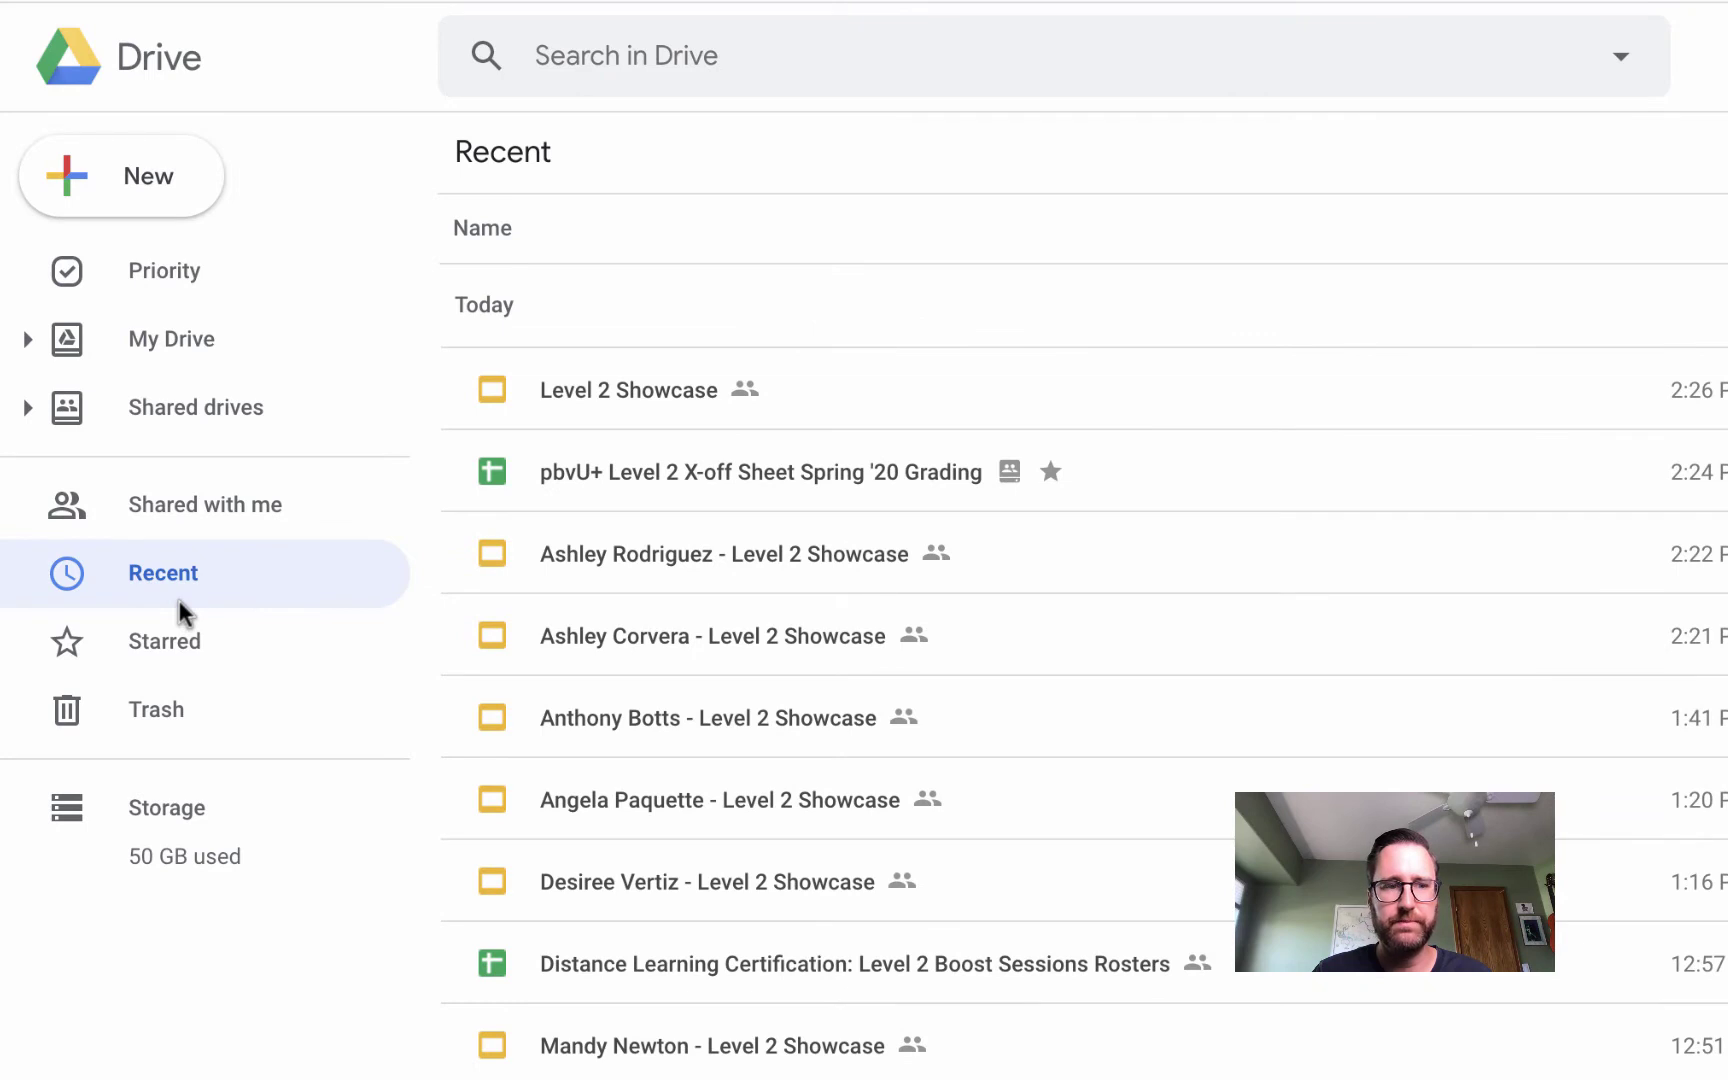
pyautogui.click(28, 340)
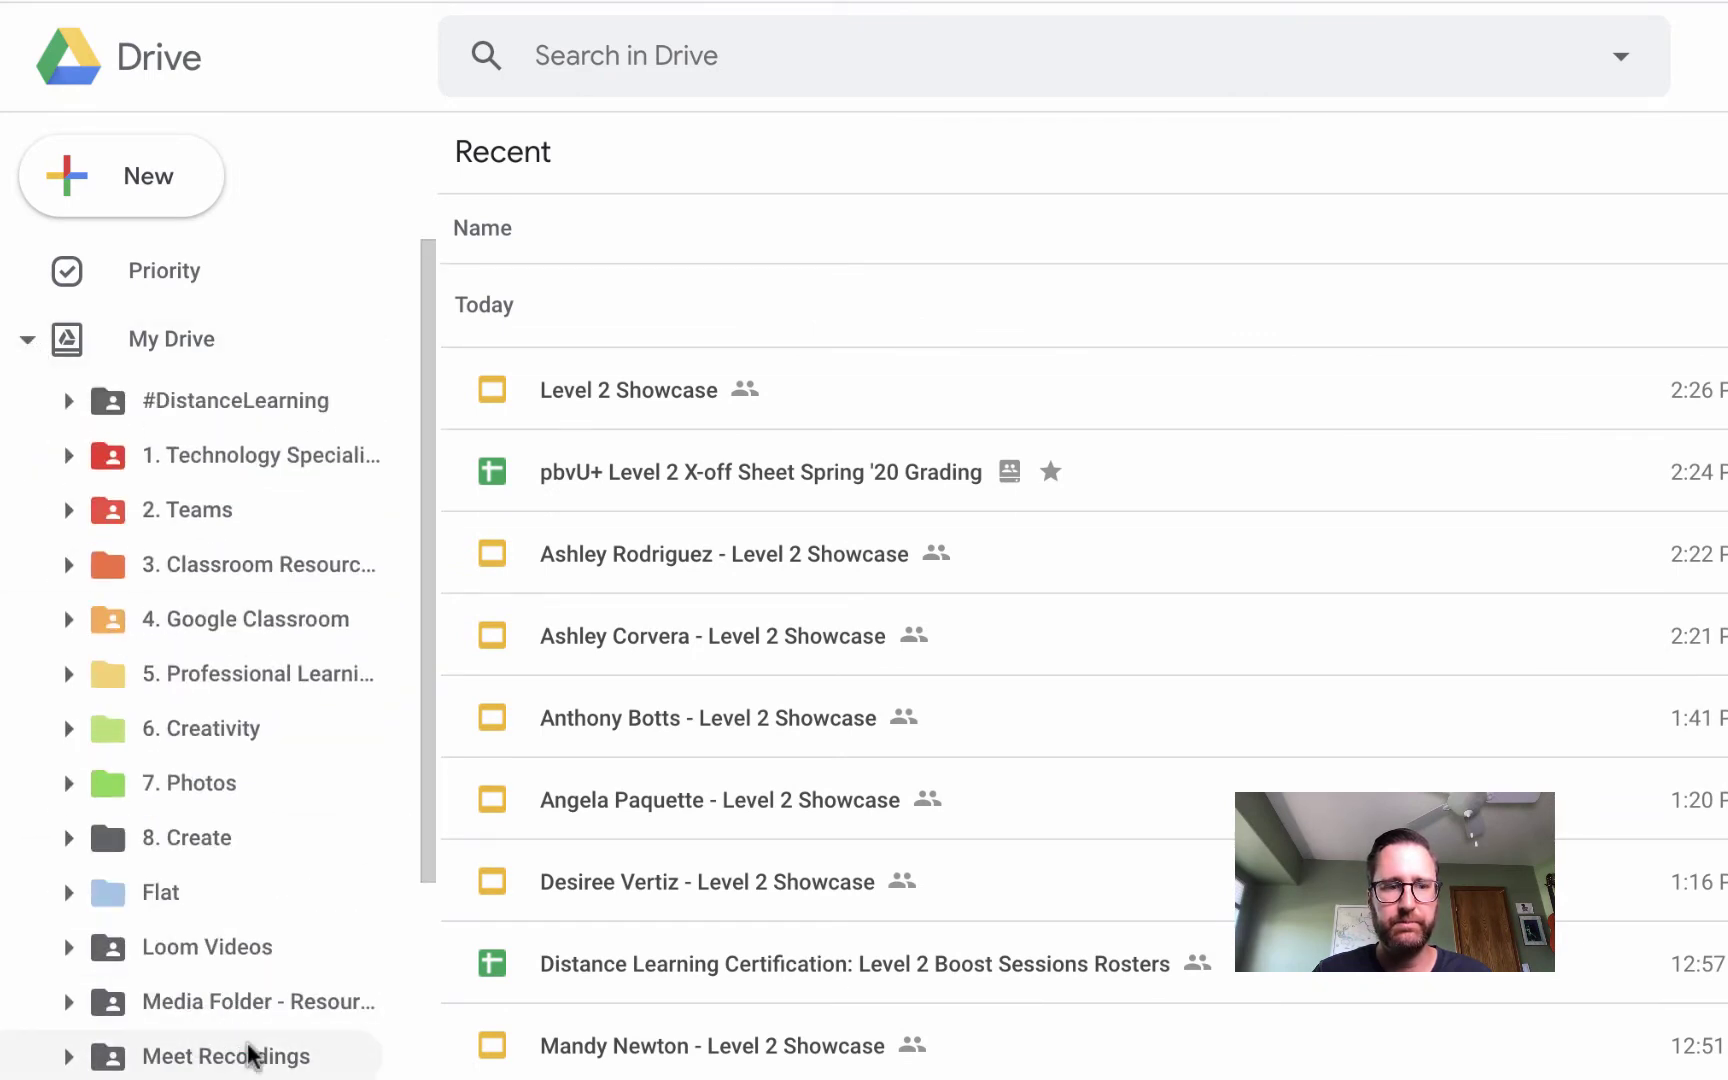
pyautogui.click(247, 1051)
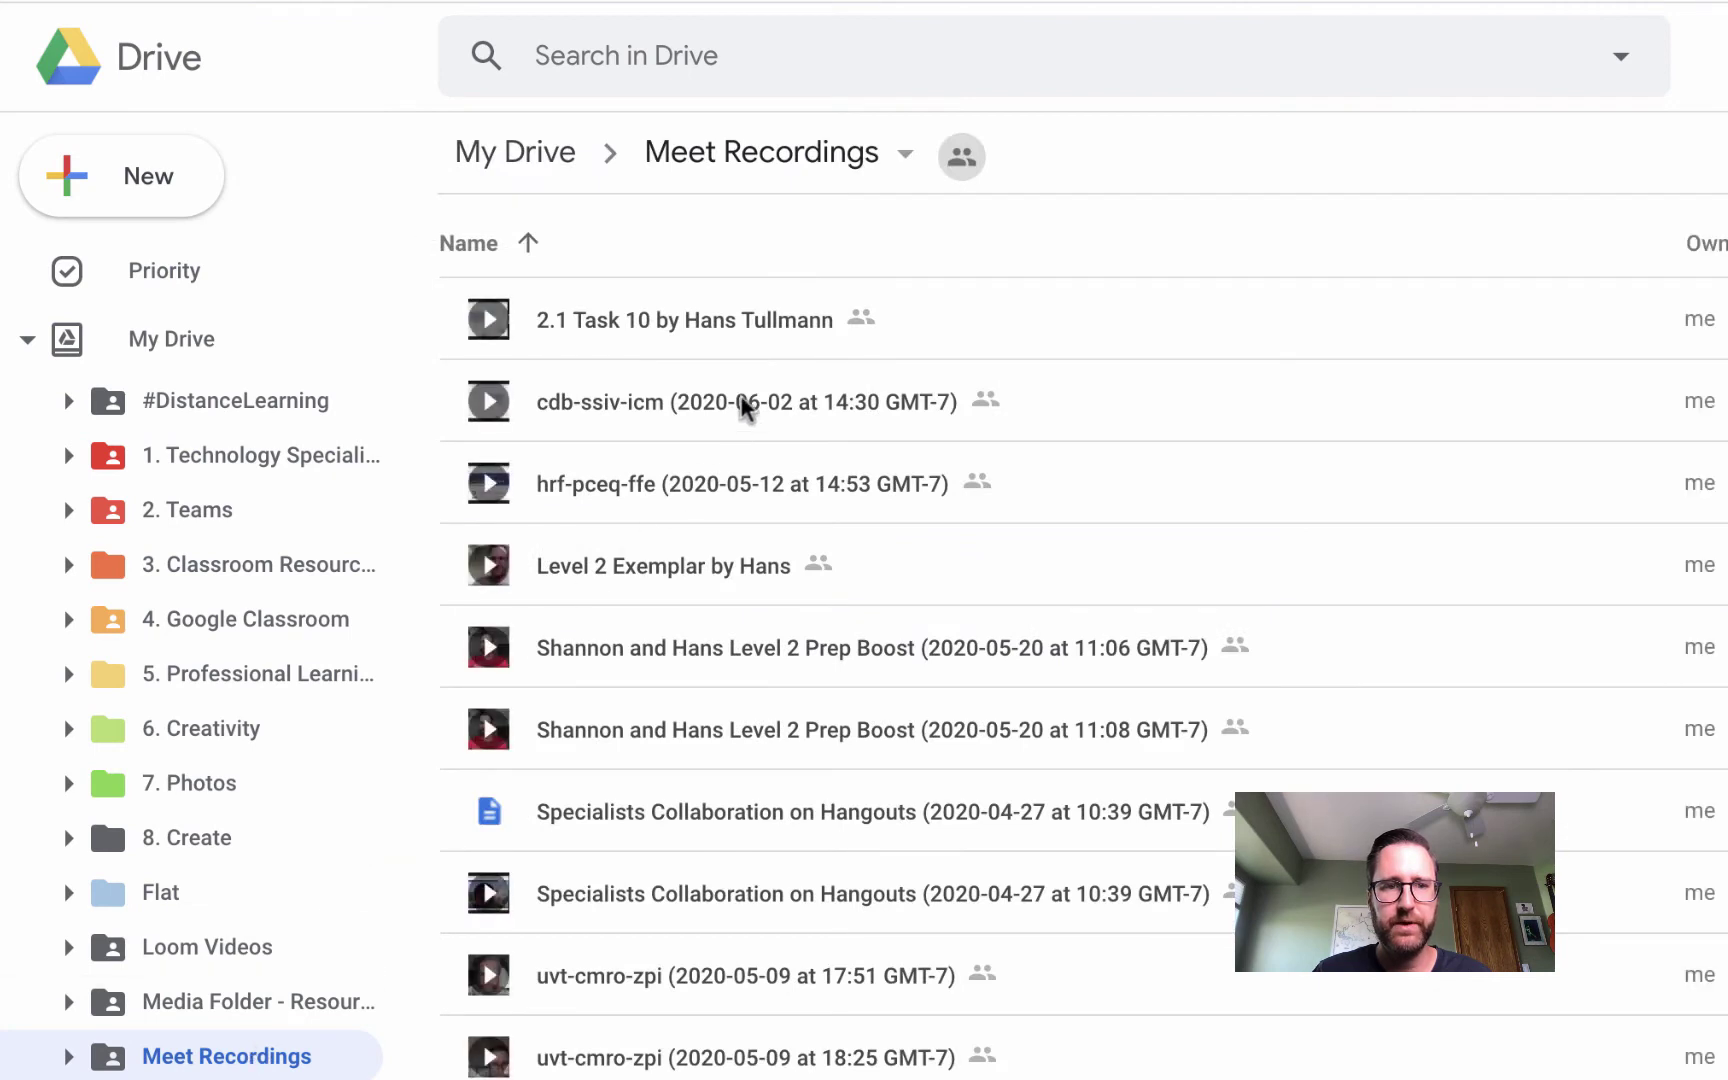
pyautogui.click(696, 320)
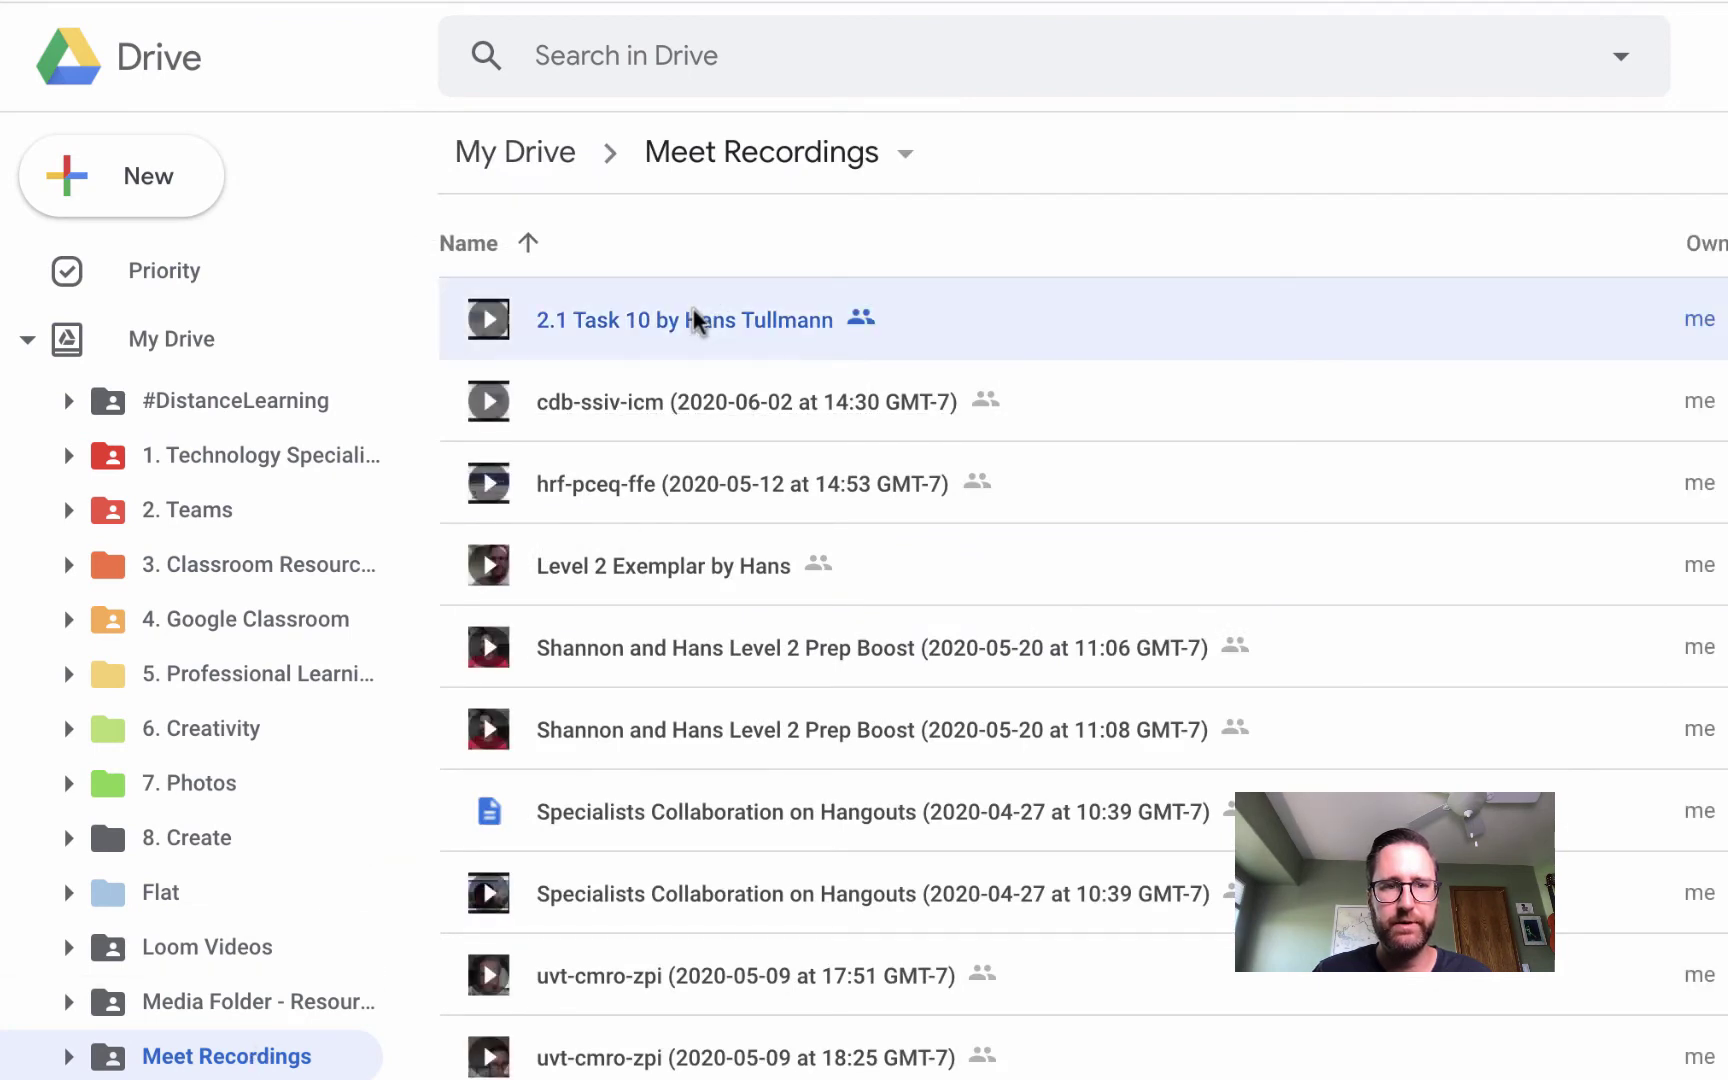
pyautogui.rightClick(697, 320)
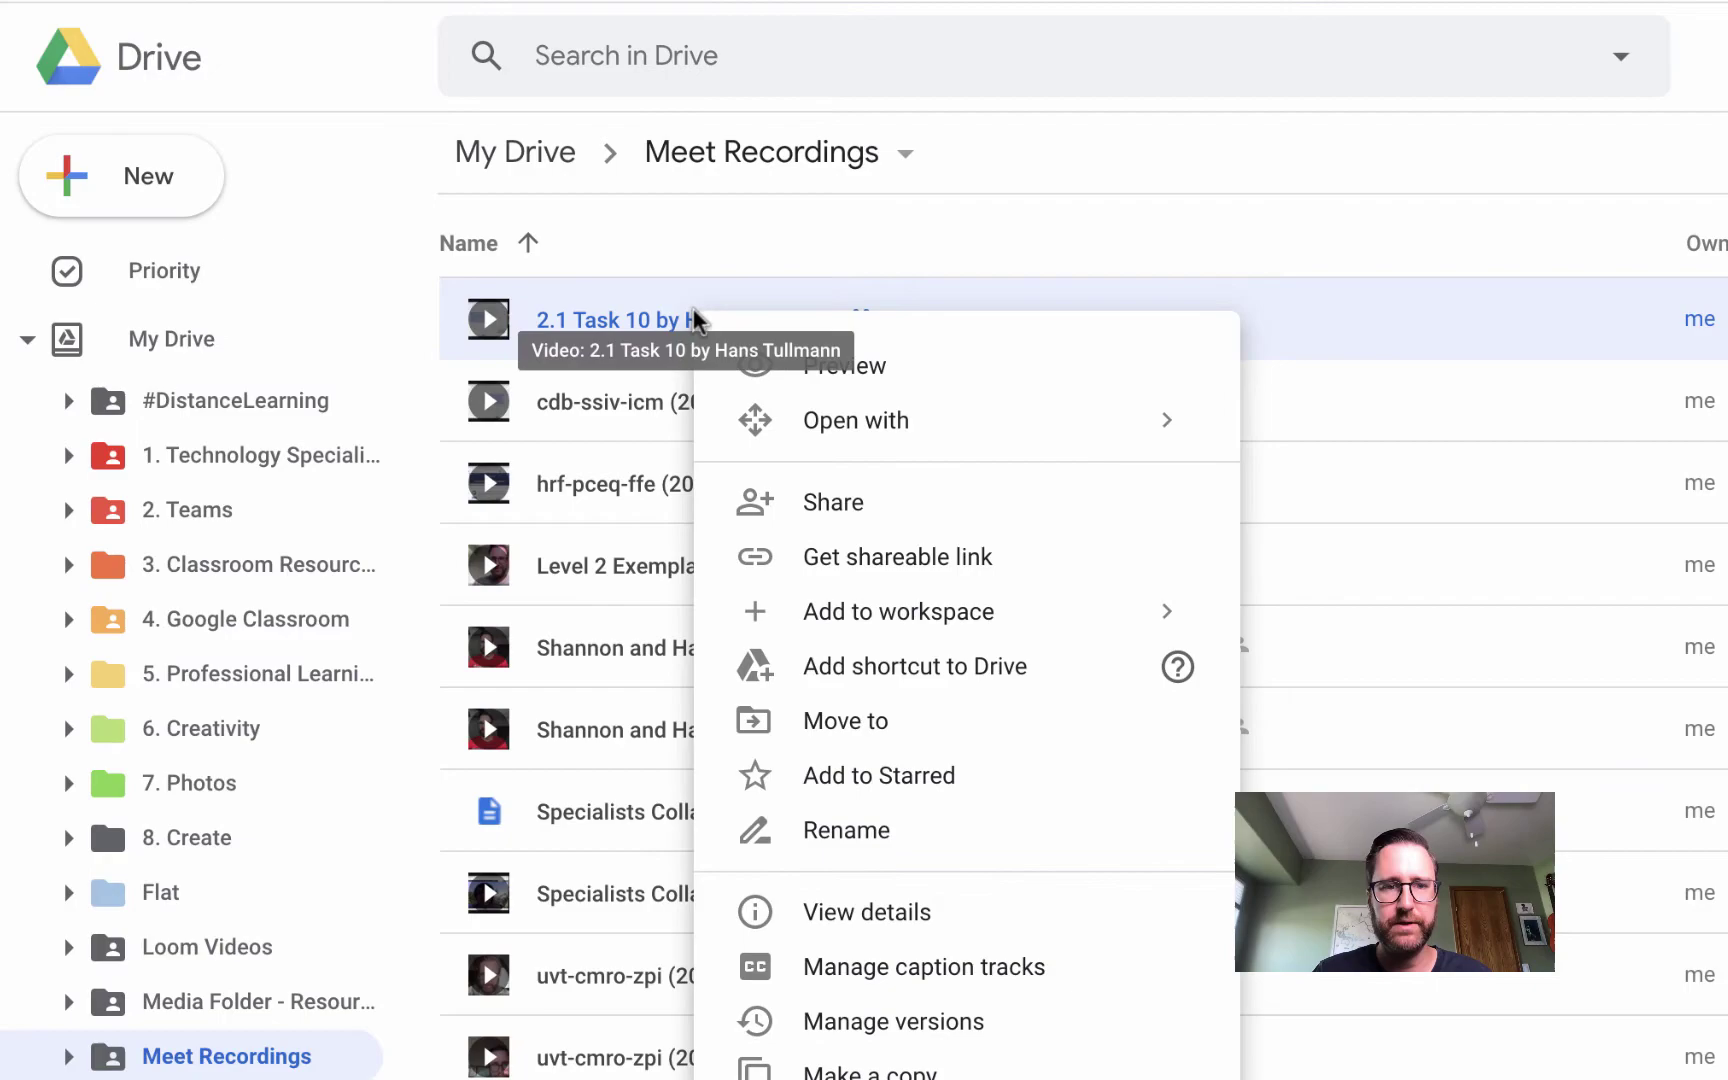
pyautogui.click(851, 502)
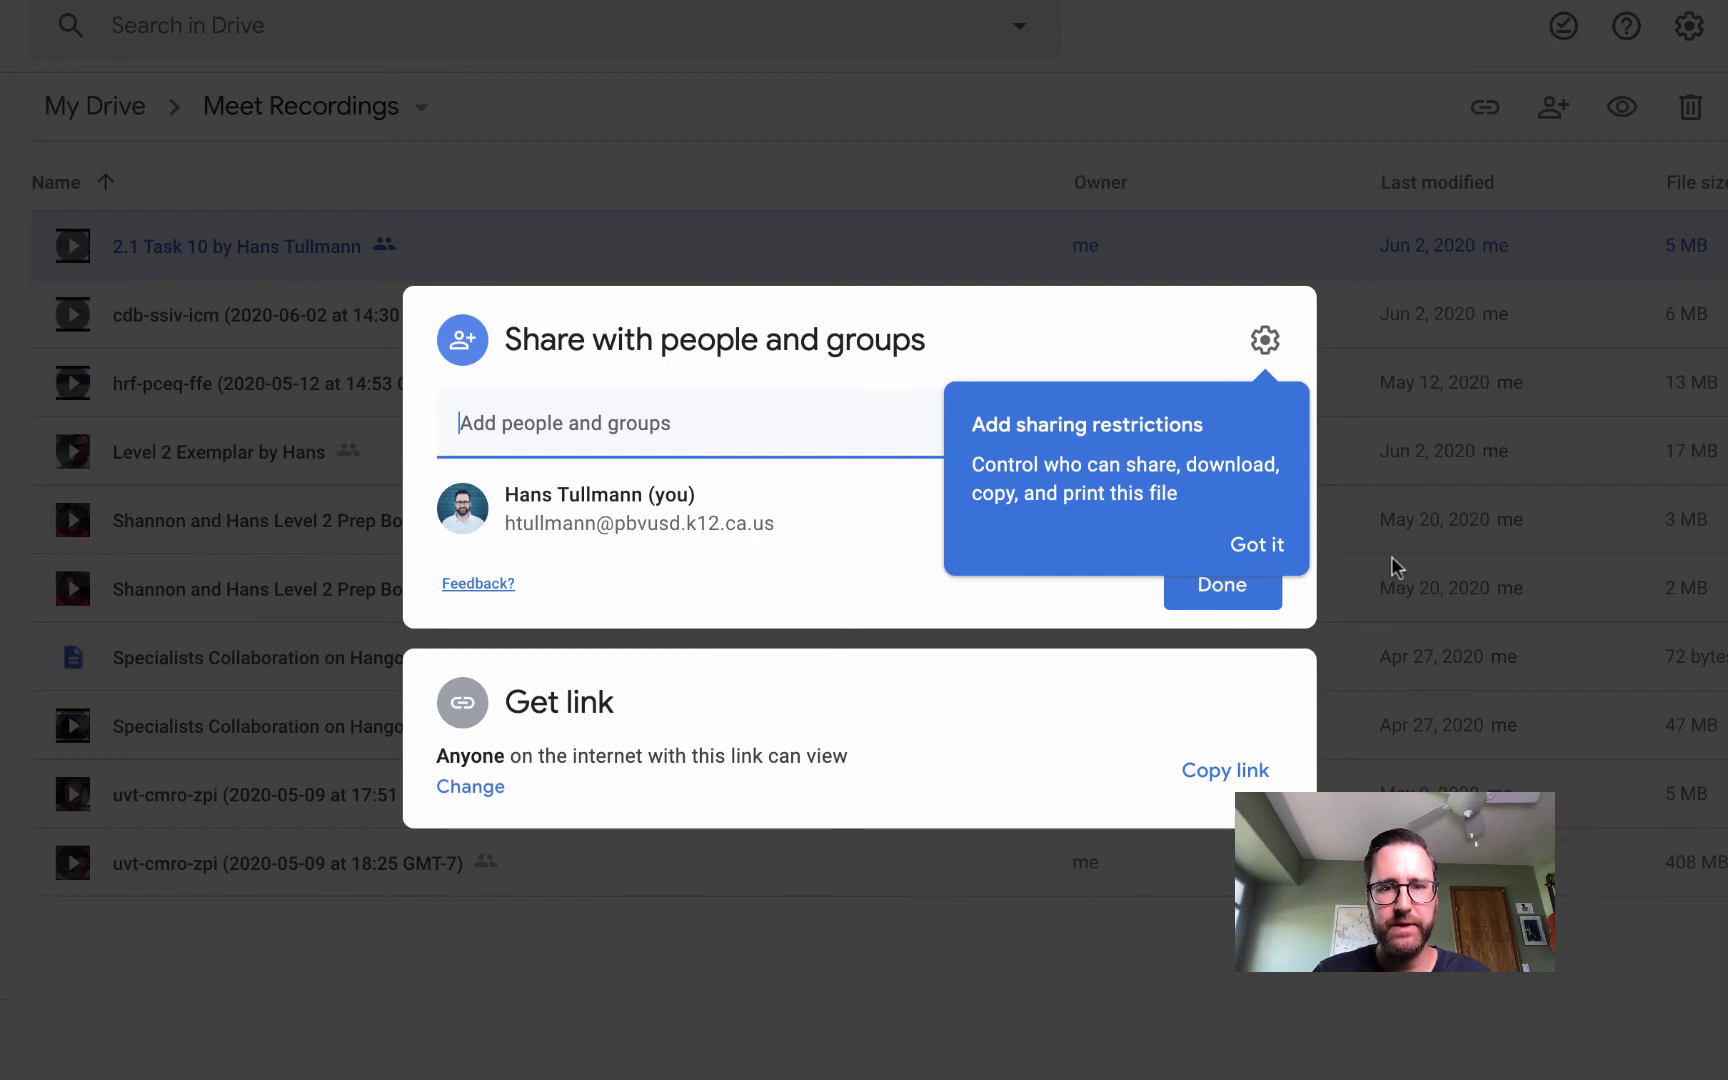
pyautogui.click(1286, 552)
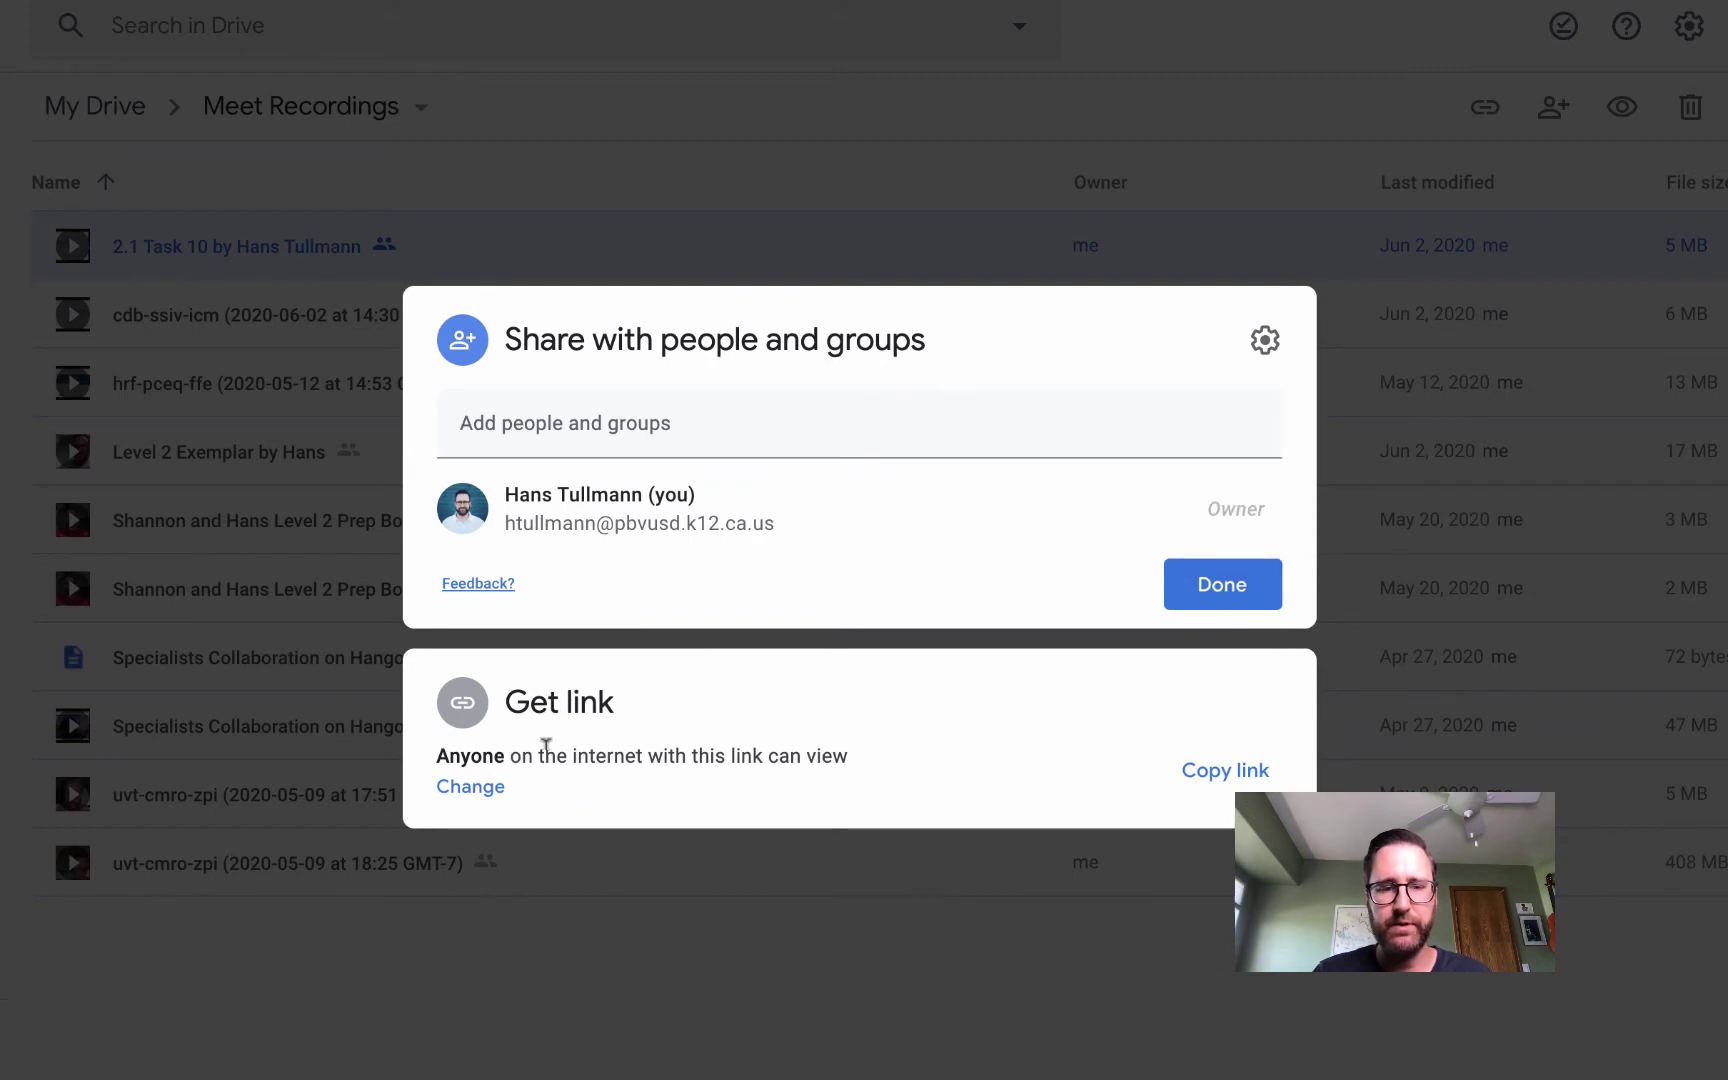
pyautogui.click(486, 788)
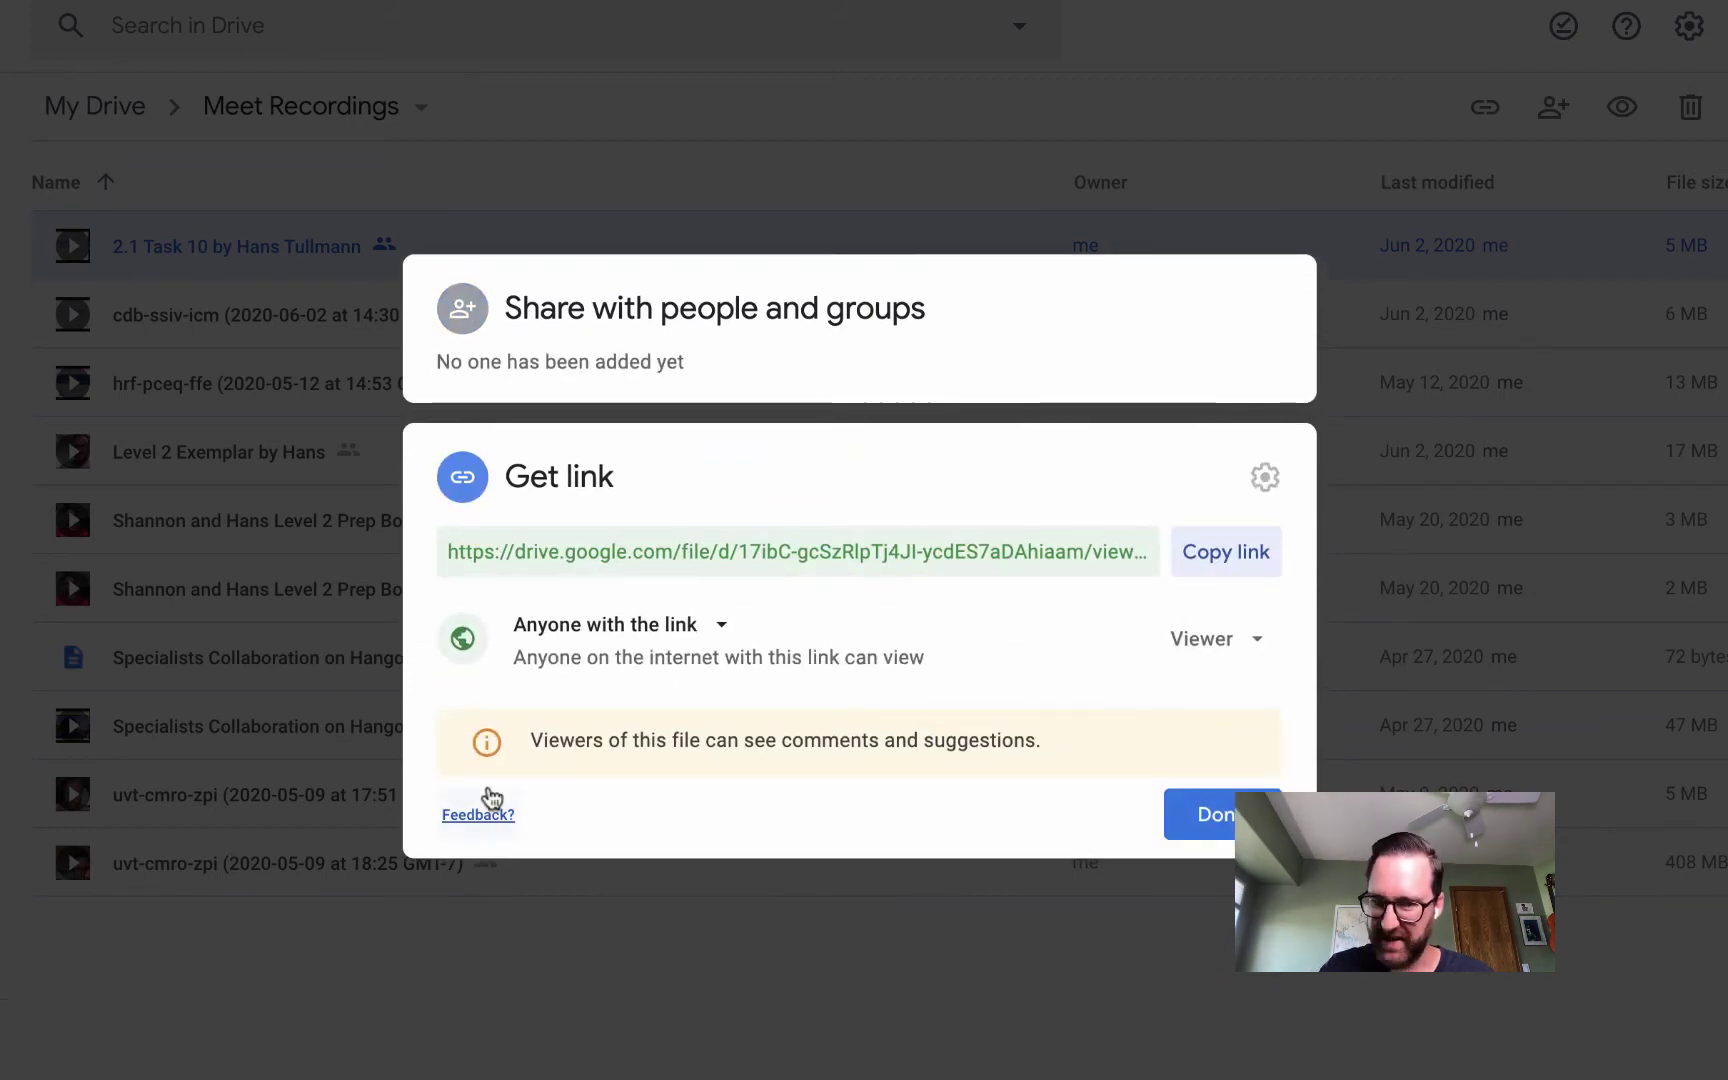
pyautogui.click(720, 626)
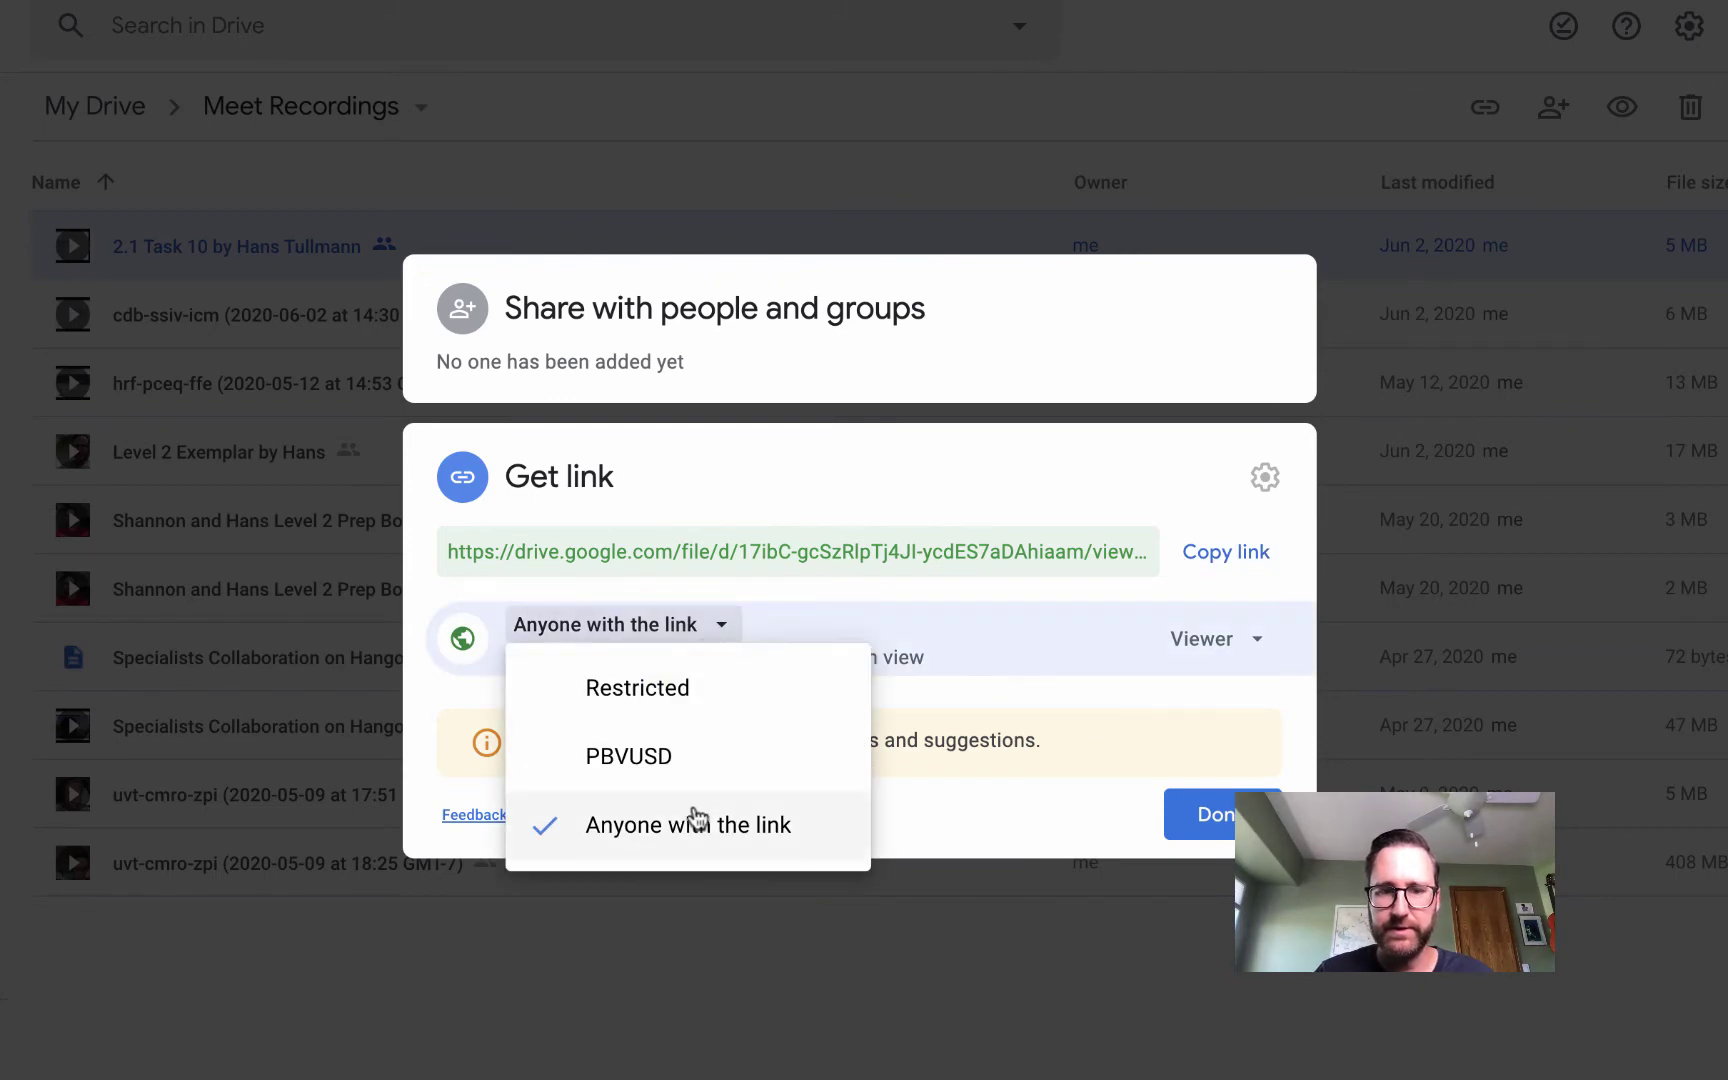
pyautogui.click(1105, 709)
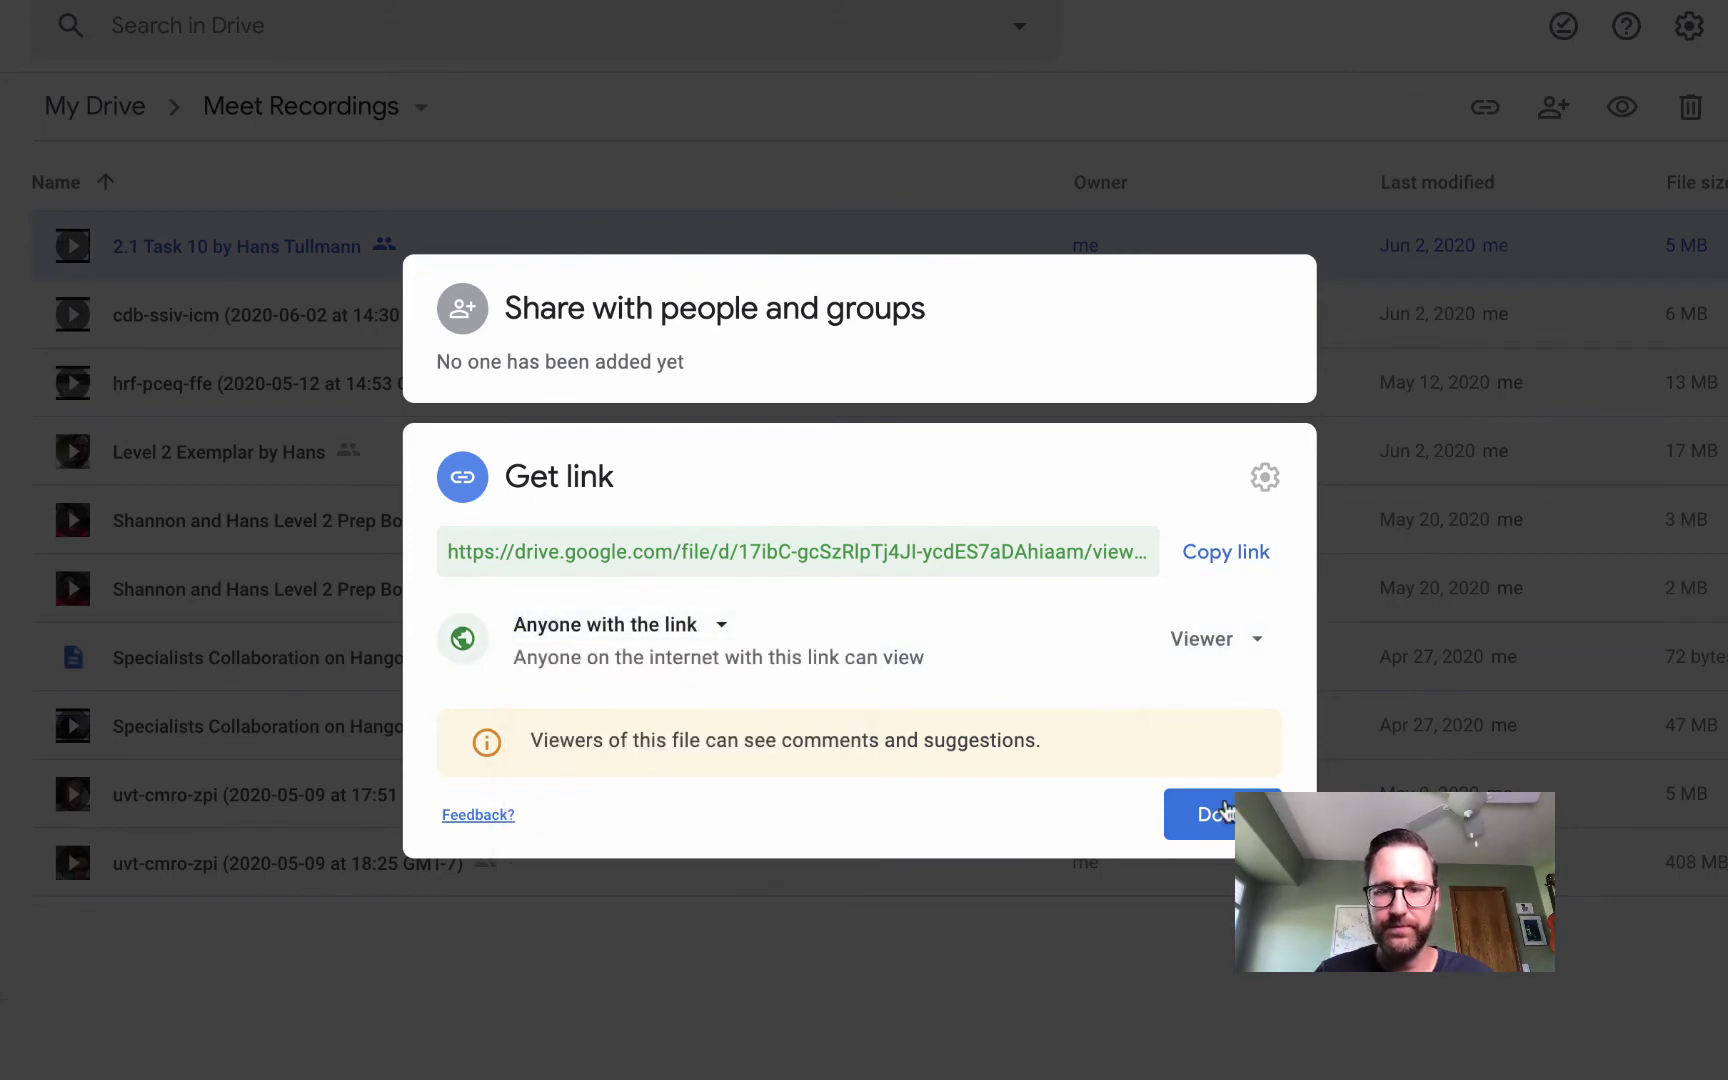
pyautogui.click(1222, 812)
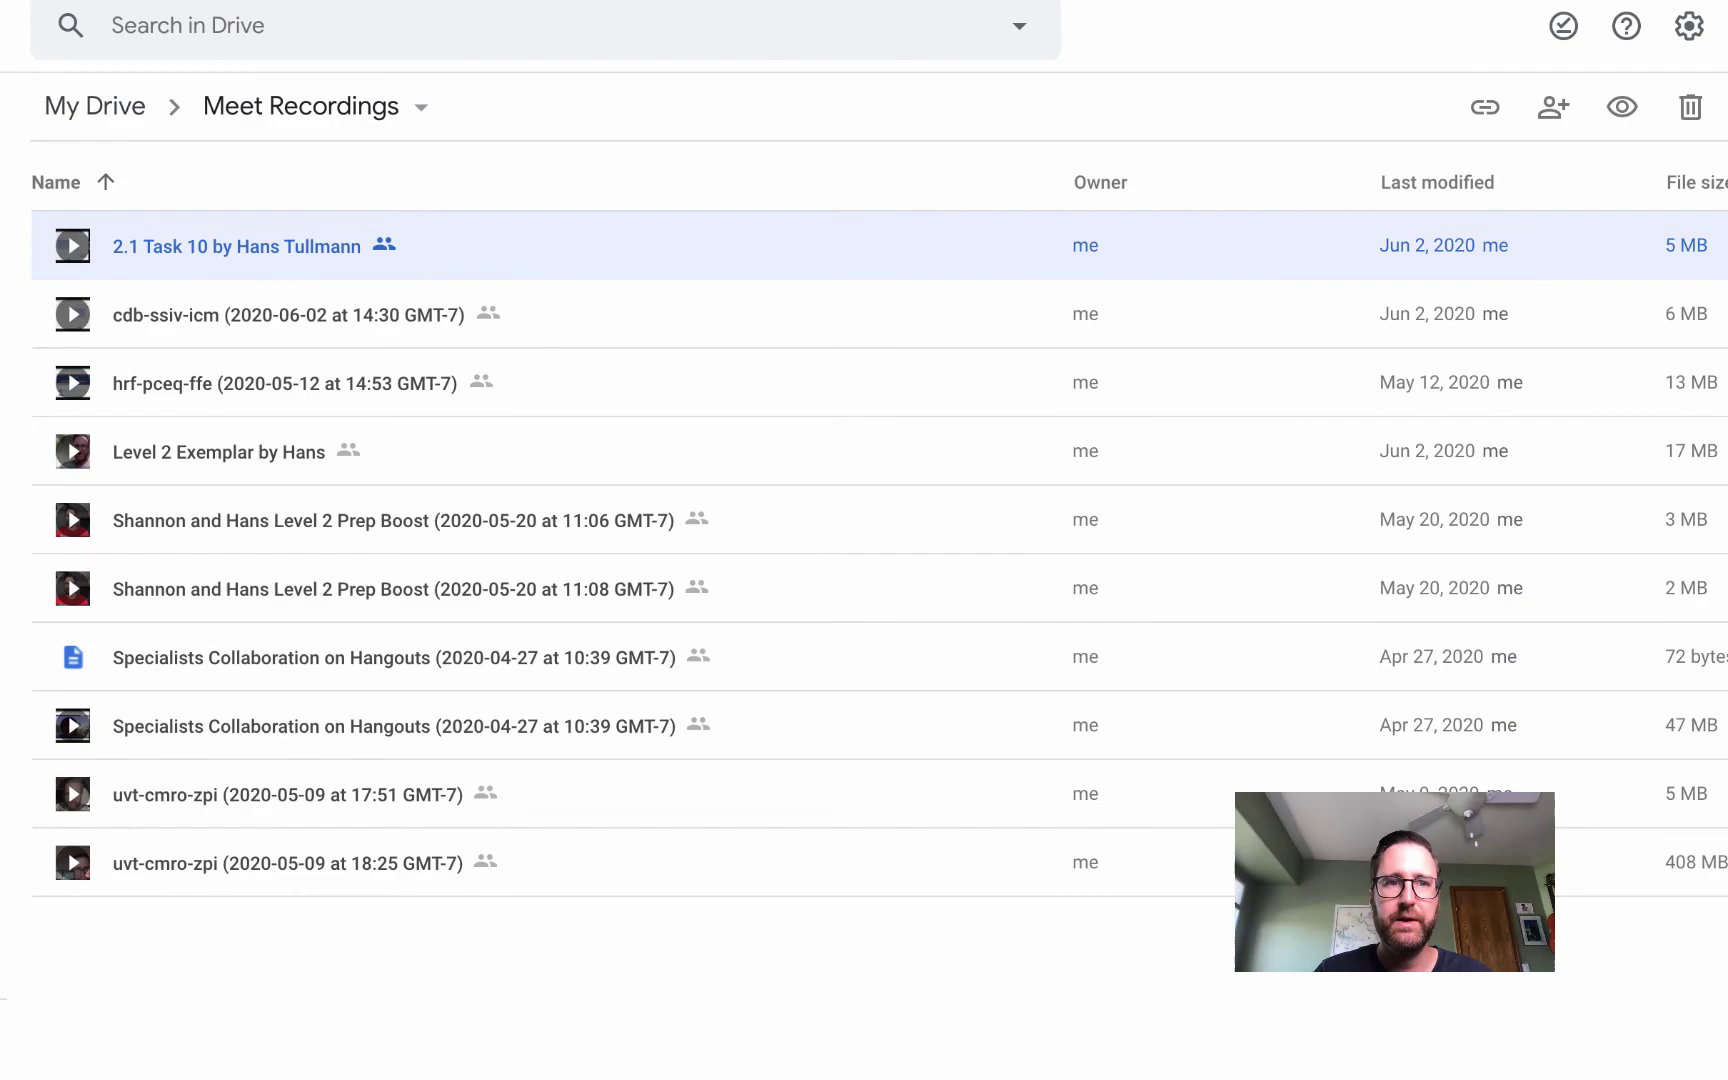